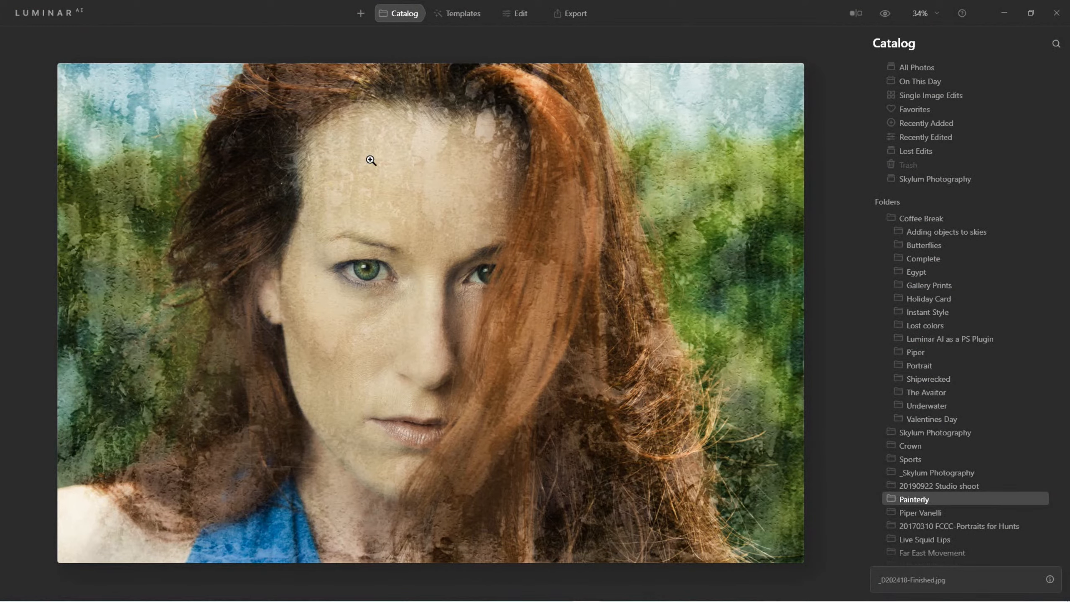
Open the unprocessed portrait from the Painterly folder for editing and return it to the Original Image state in its history.
{"action": "key", "text": "Right"}
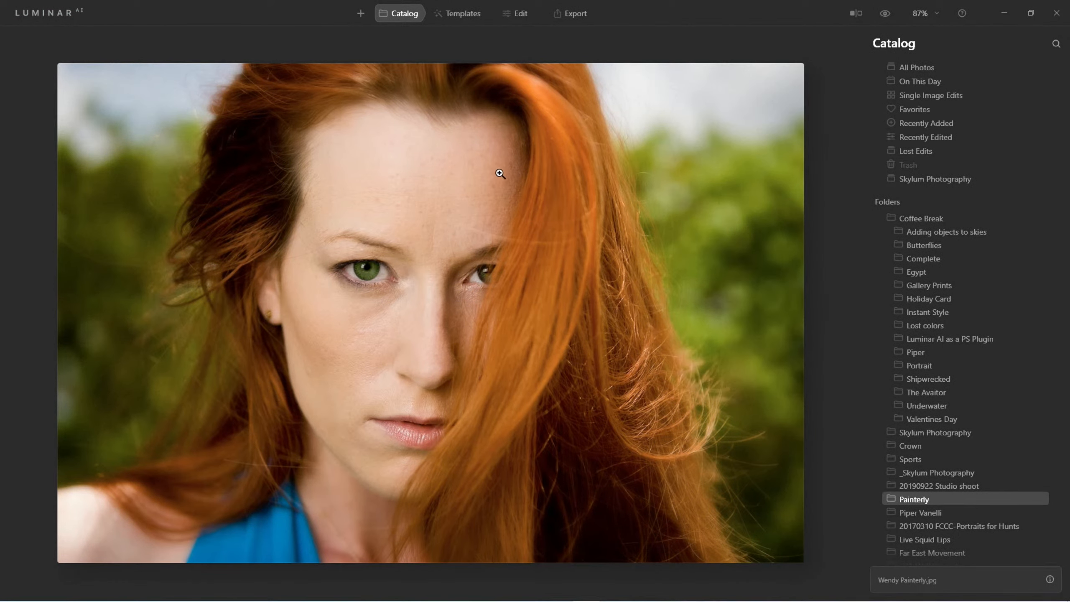
{"action": "left_click", "coordinate": [515, 16]}
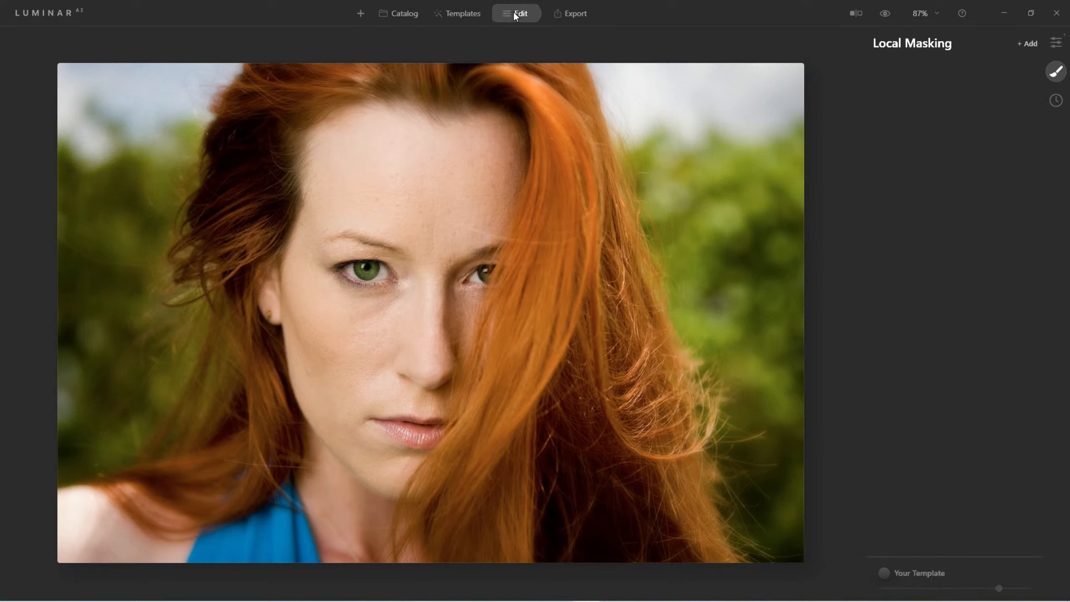
{"action": "left_click", "coordinate": [1056, 42]}
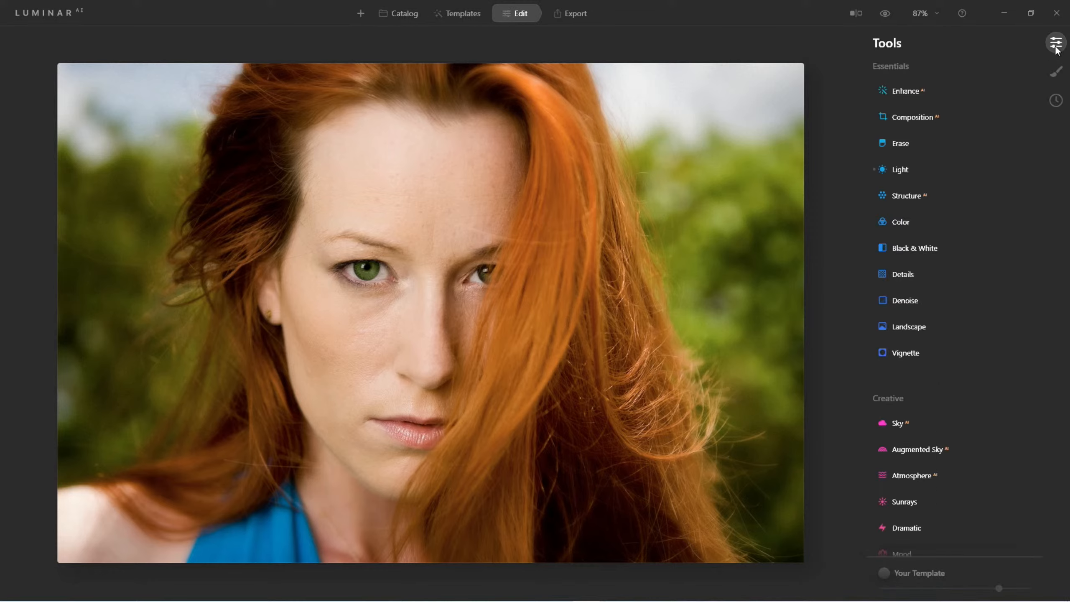
{"action": "left_click", "coordinate": [1056, 100]}
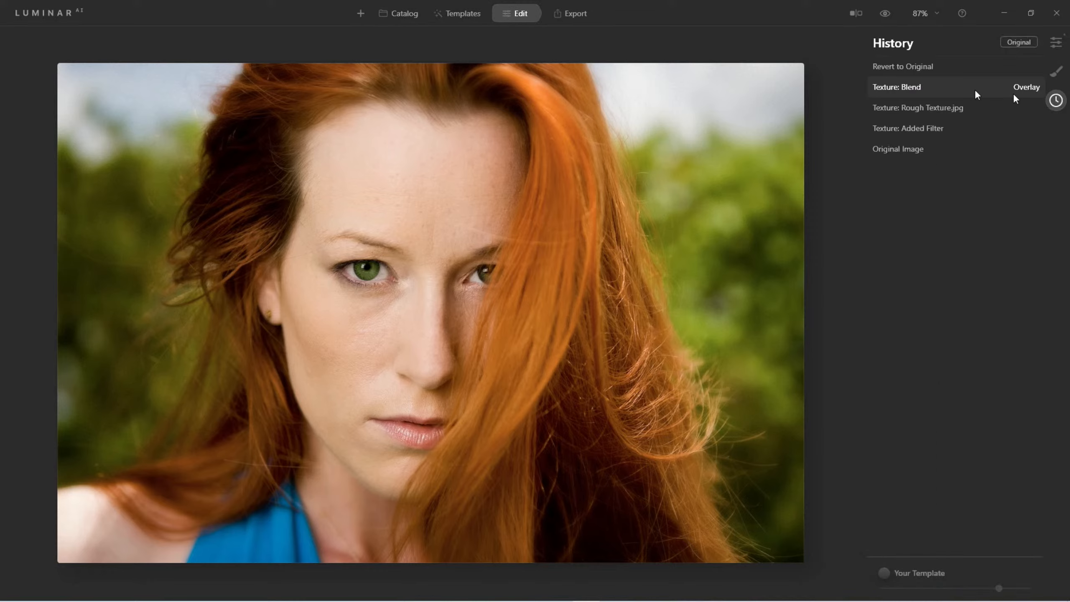
{"action": "left_click", "coordinate": [903, 149]}
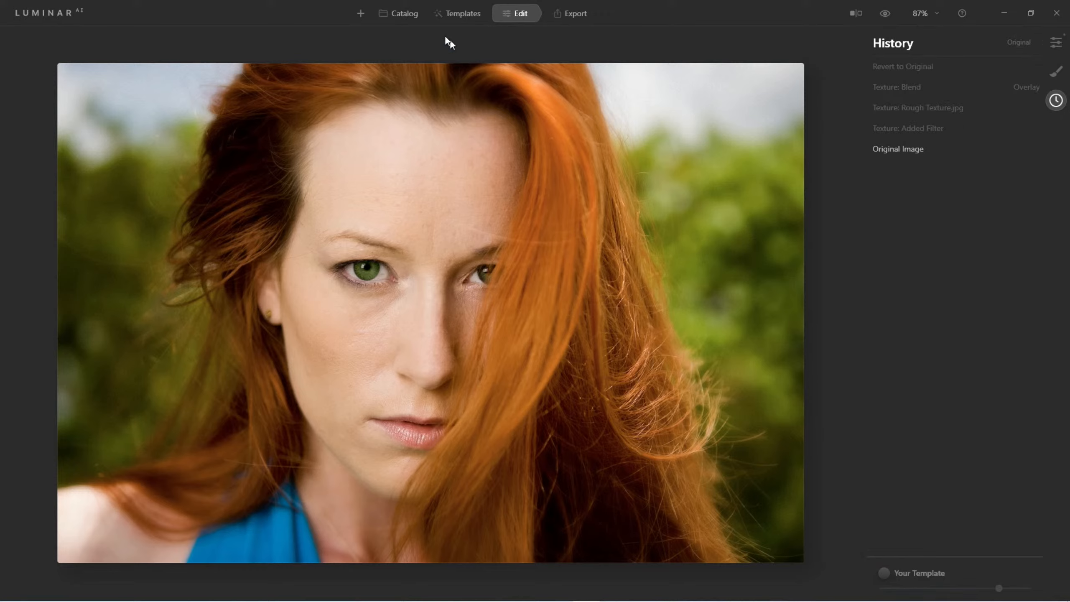
Open the Blockbuster template collection from the suggestions for this photo.
{"action": "left_click", "coordinate": [456, 13]}
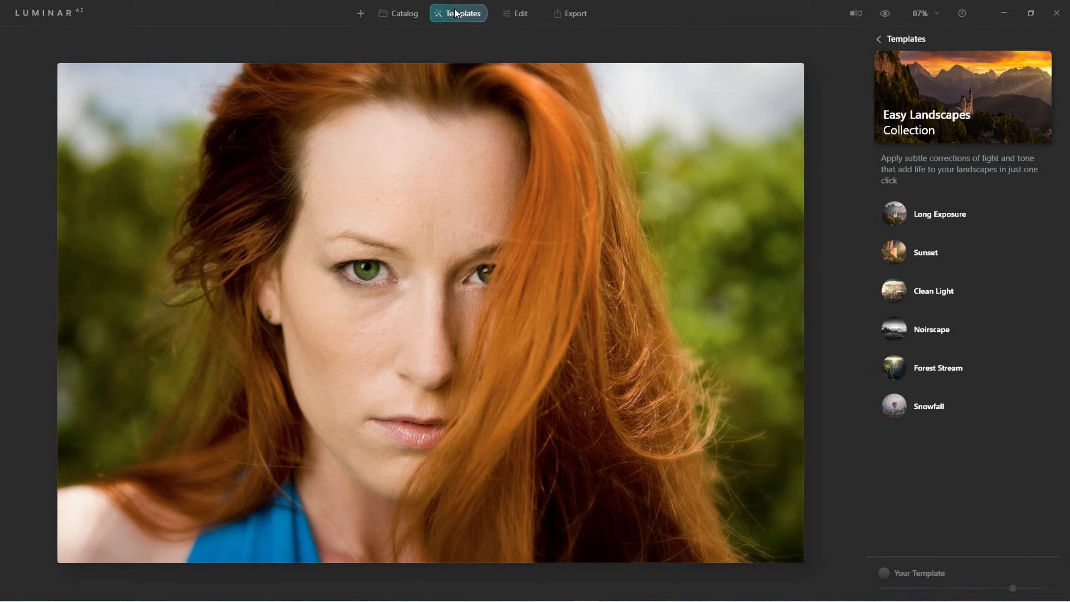
{"action": "left_click", "coordinate": [878, 38]}
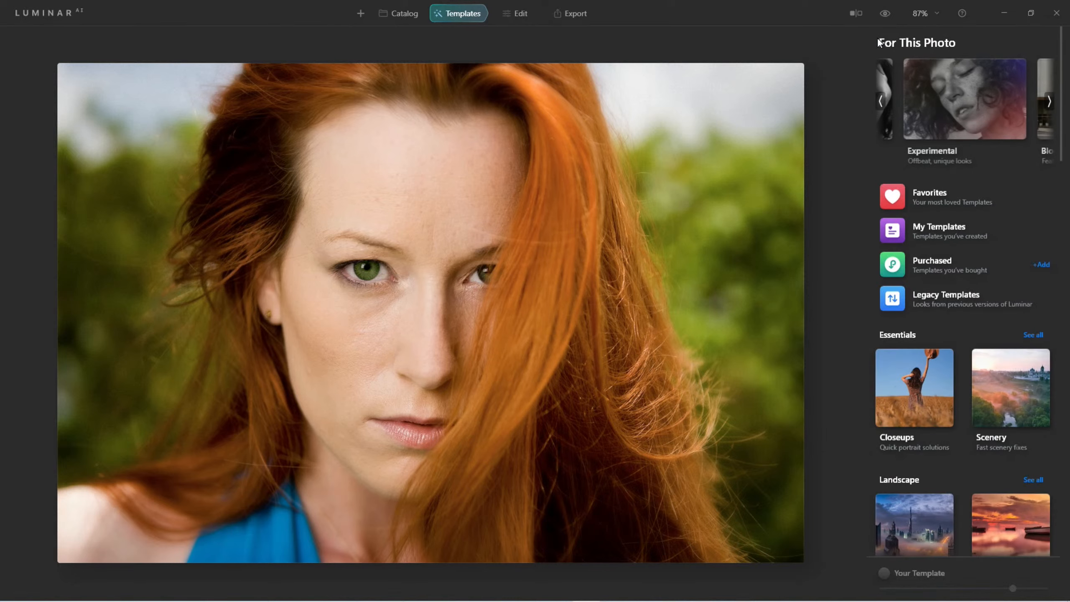
{"action": "left_click", "coordinate": [879, 104]}
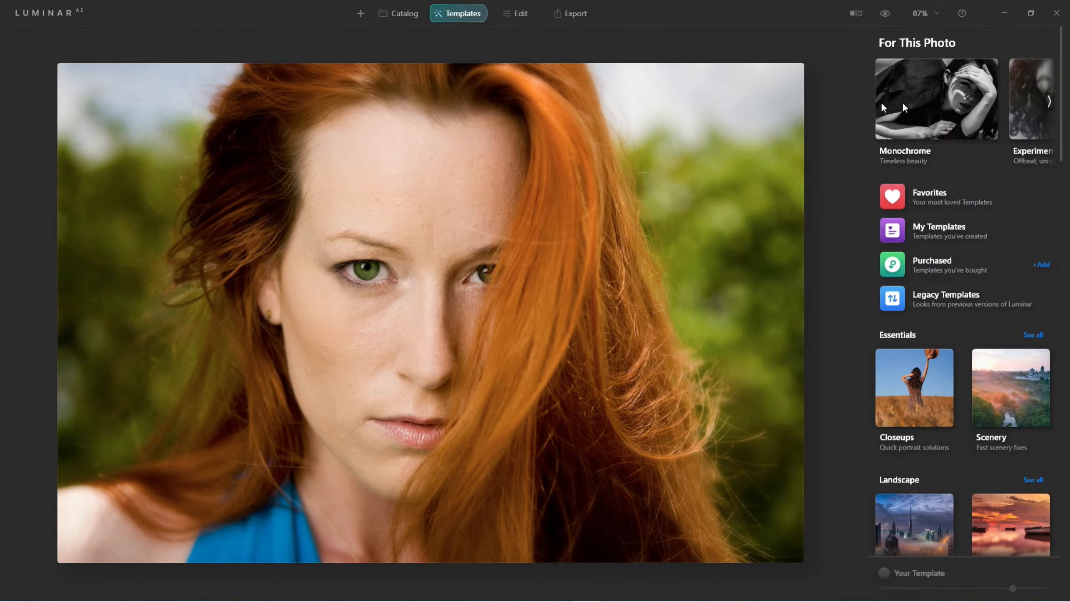
{"action": "left_click", "coordinate": [1050, 103]}
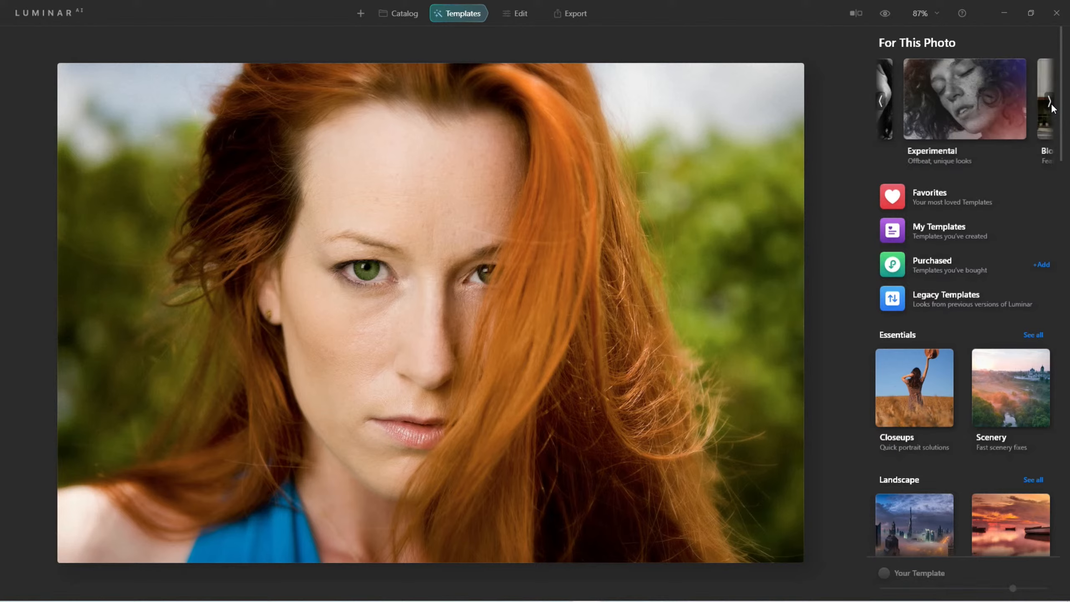
{"action": "left_click", "coordinate": [1051, 103]}
{"action": "left_click", "coordinate": [974, 107]}
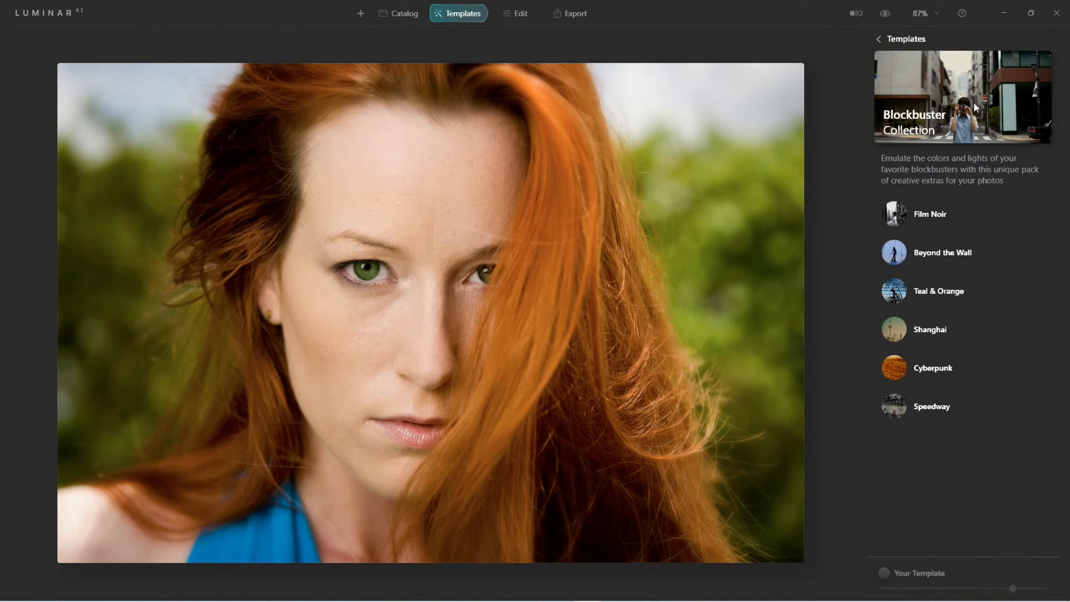
Apply the Teal & Orange template to the portrait and compare the result with the original.
{"action": "left_click", "coordinate": [895, 340]}
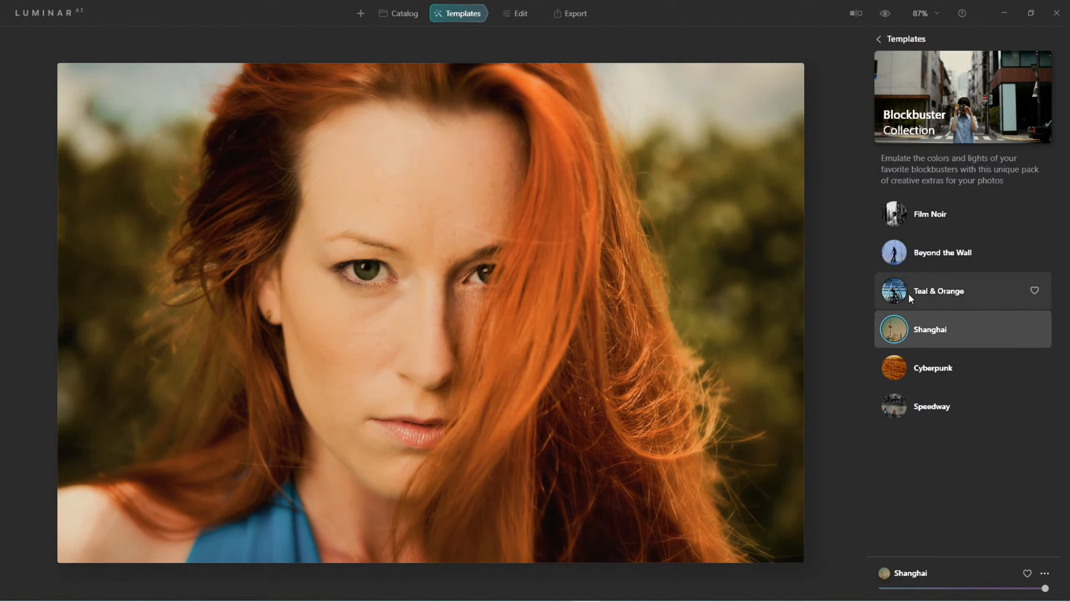
{"action": "left_click", "coordinate": [908, 293]}
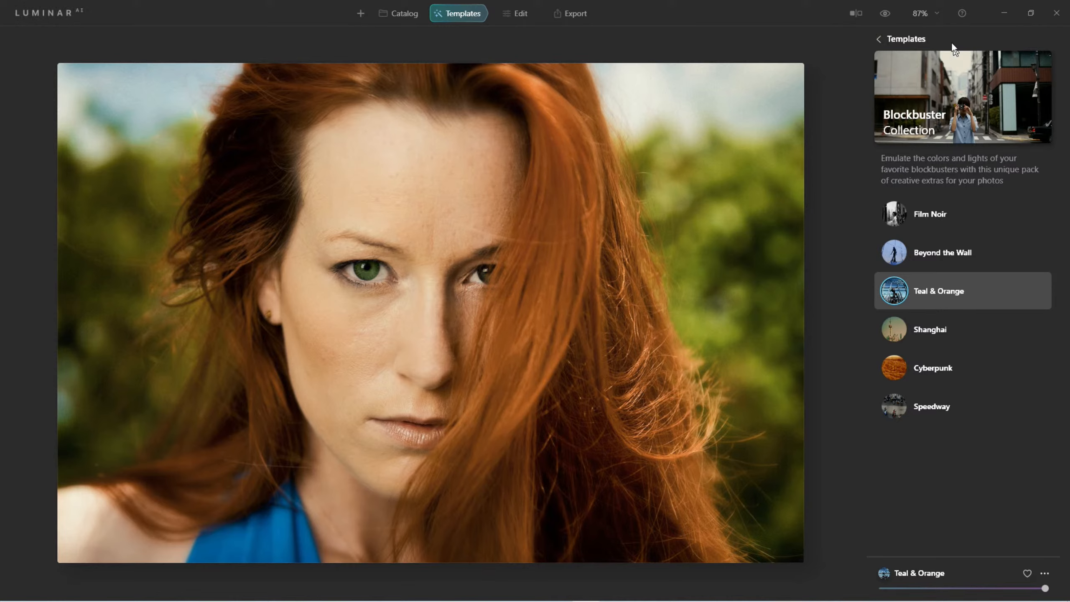
{"action": "left_click", "coordinate": [885, 13]}
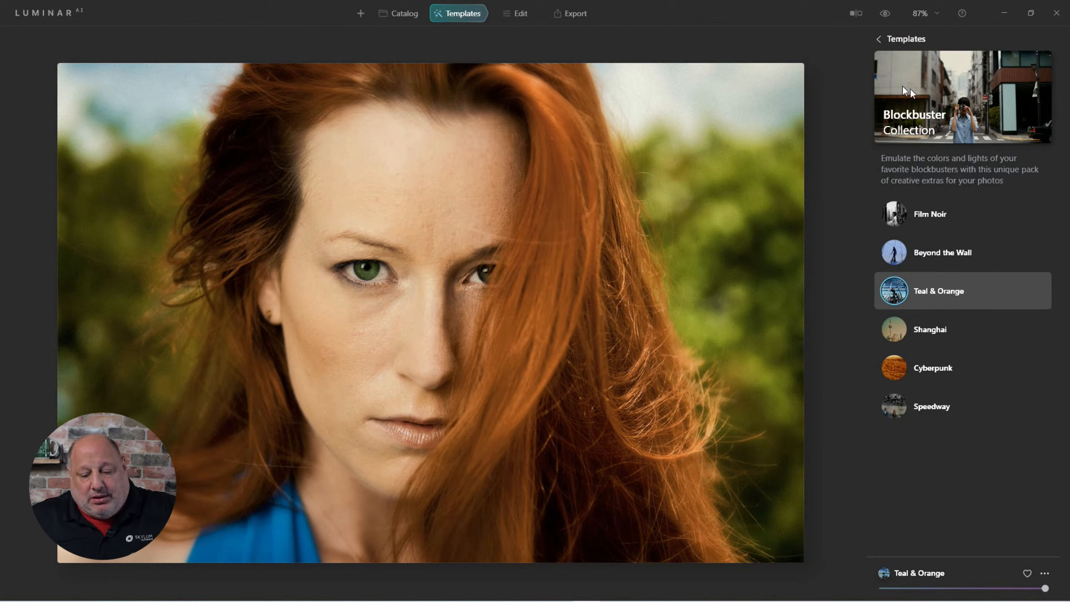
{"action": "left_click", "coordinate": [891, 15]}
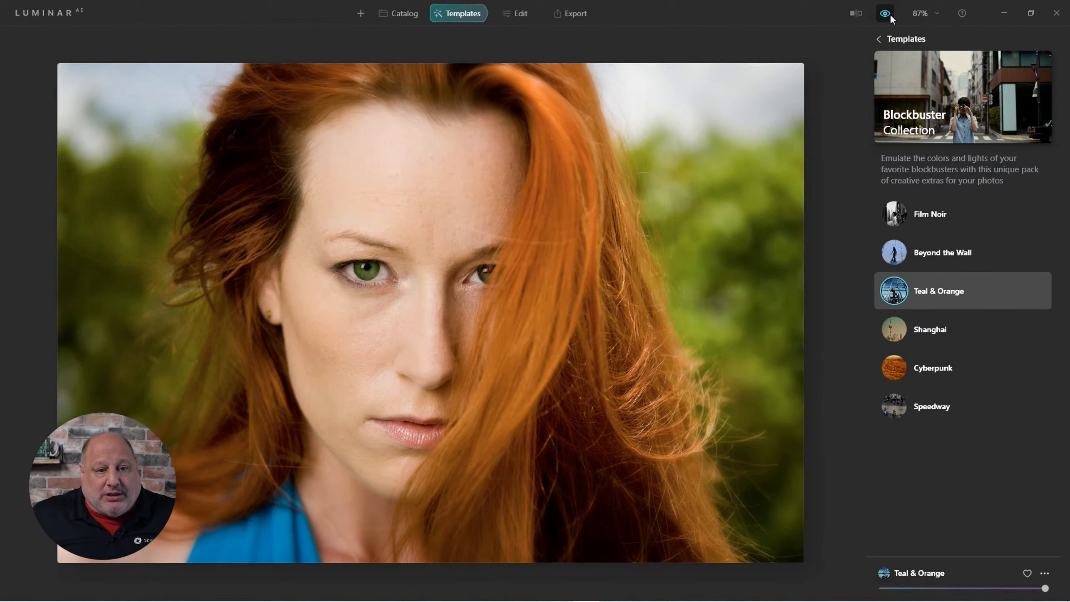
{"action": "left_click", "coordinate": [889, 14]}
Return to editing and add a Texture adjustment in Local Masking.
{"action": "left_click", "coordinate": [500, 13]}
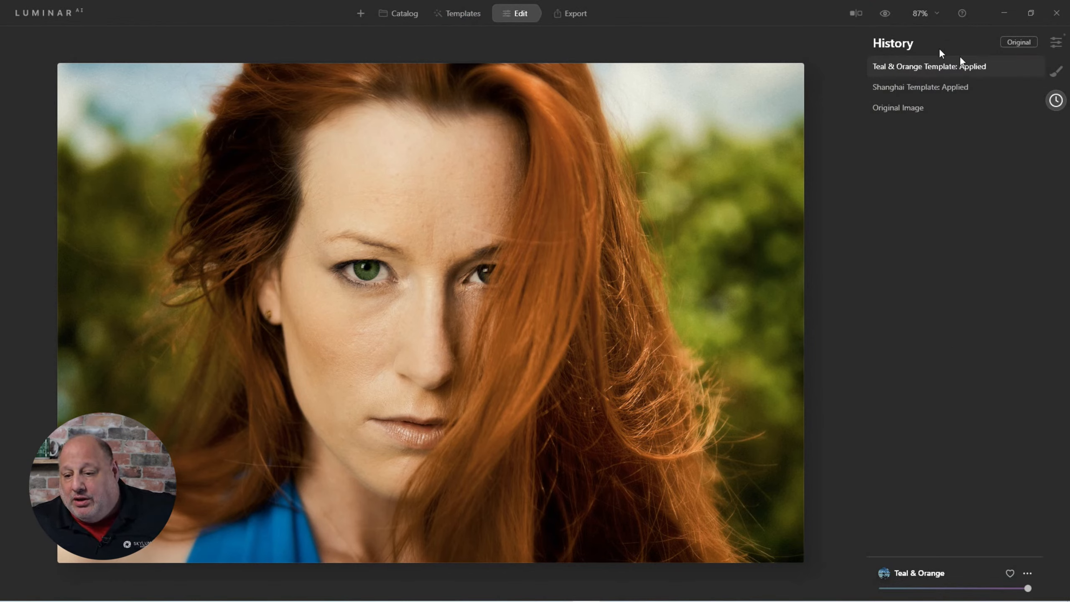
{"action": "left_click", "coordinate": [1056, 73]}
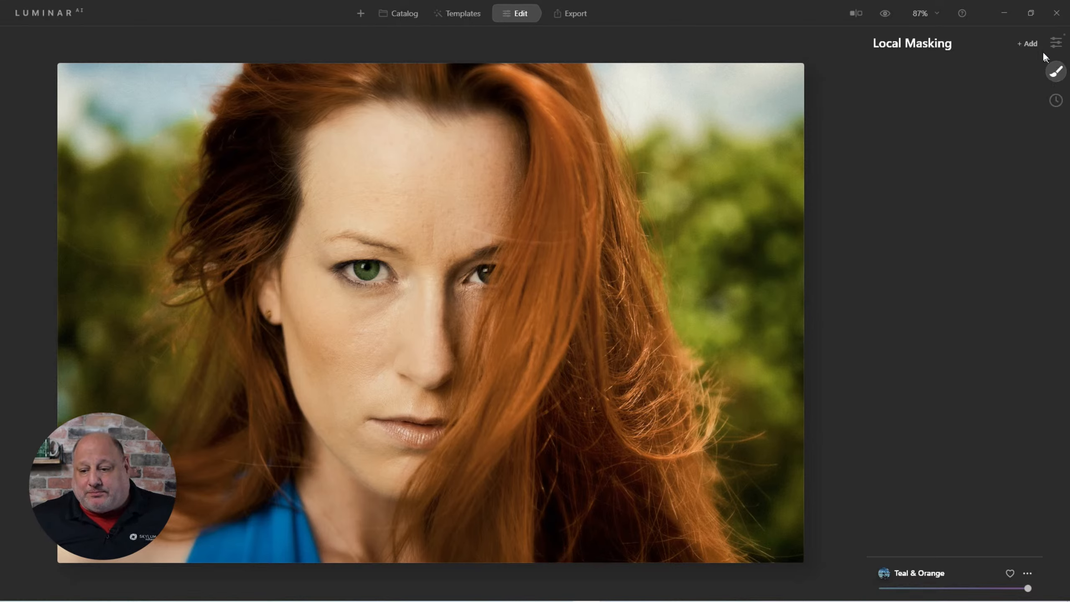
{"action": "left_click", "coordinate": [1033, 46]}
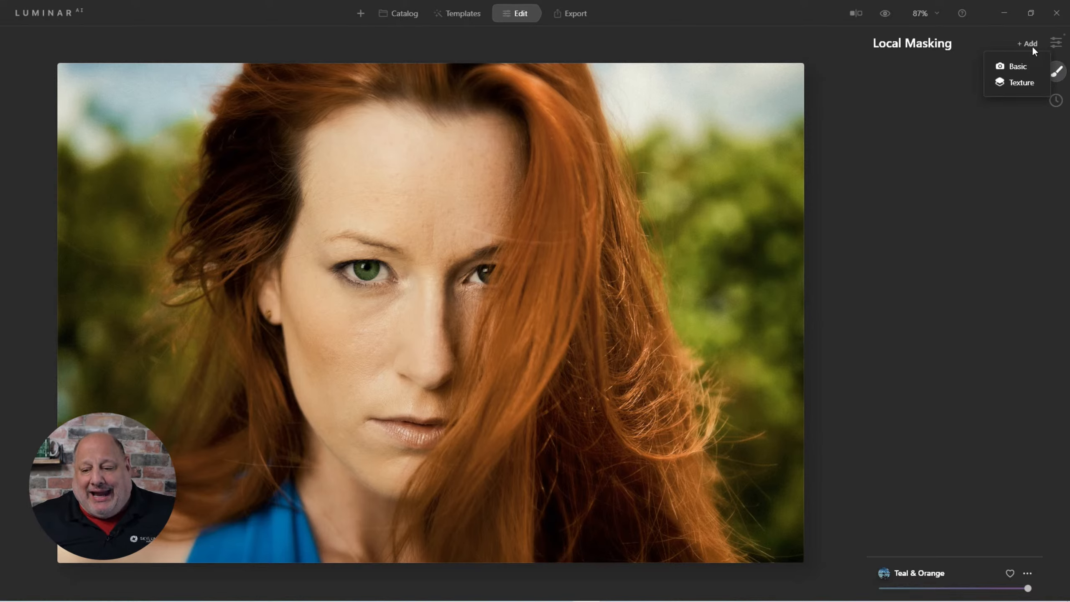
{"action": "left_click", "coordinate": [1019, 85]}
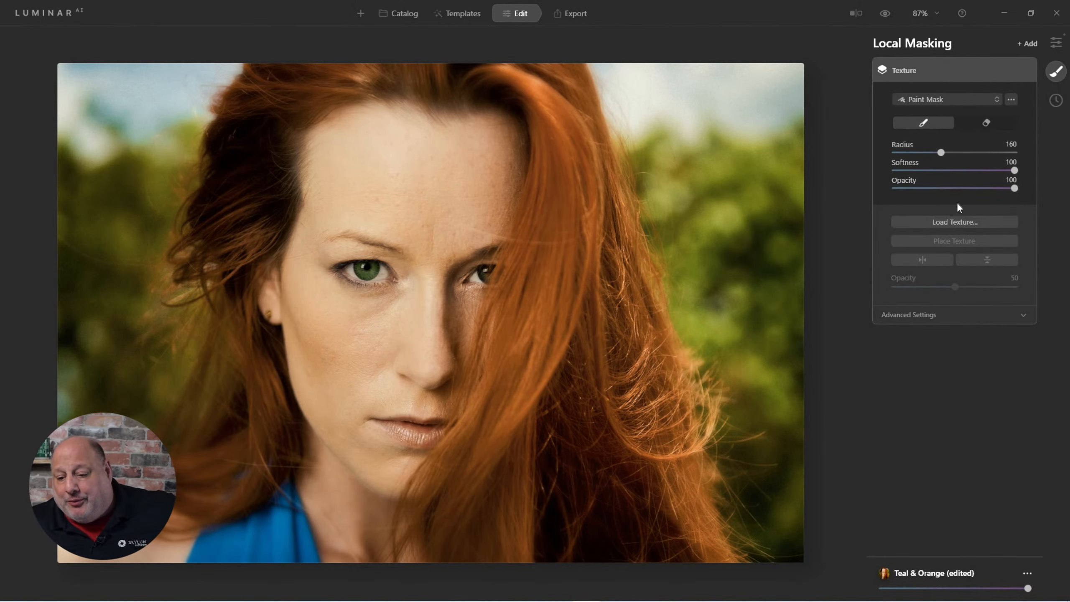
Load Rough Texture.jpg from the Painterly folder in Photography > _Assets > Textures as the texture image.
{"action": "left_click", "coordinate": [951, 221]}
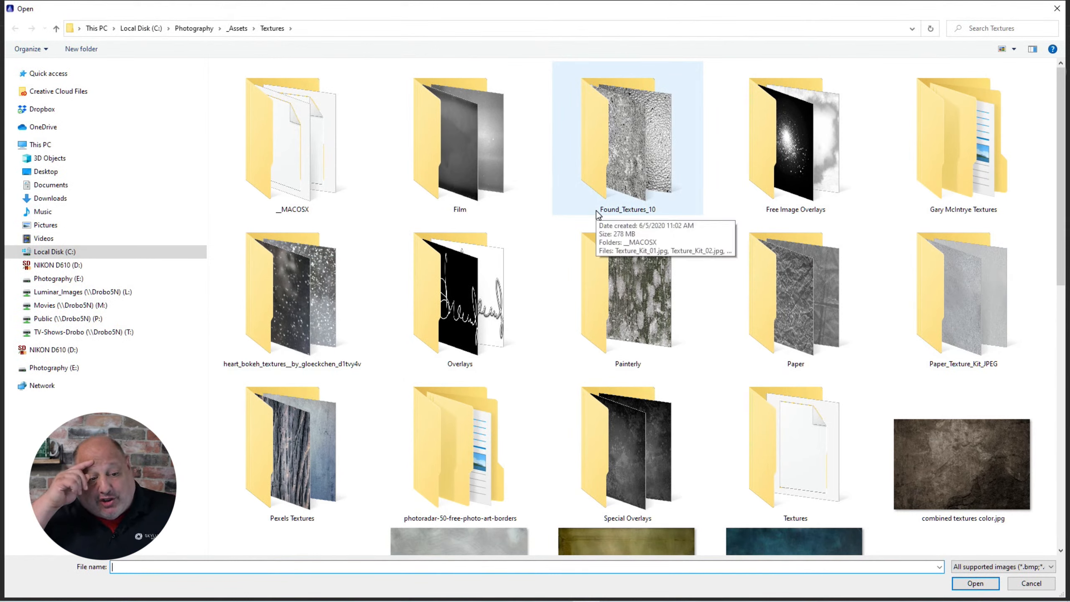
{"action": "left_click", "coordinate": [198, 34]}
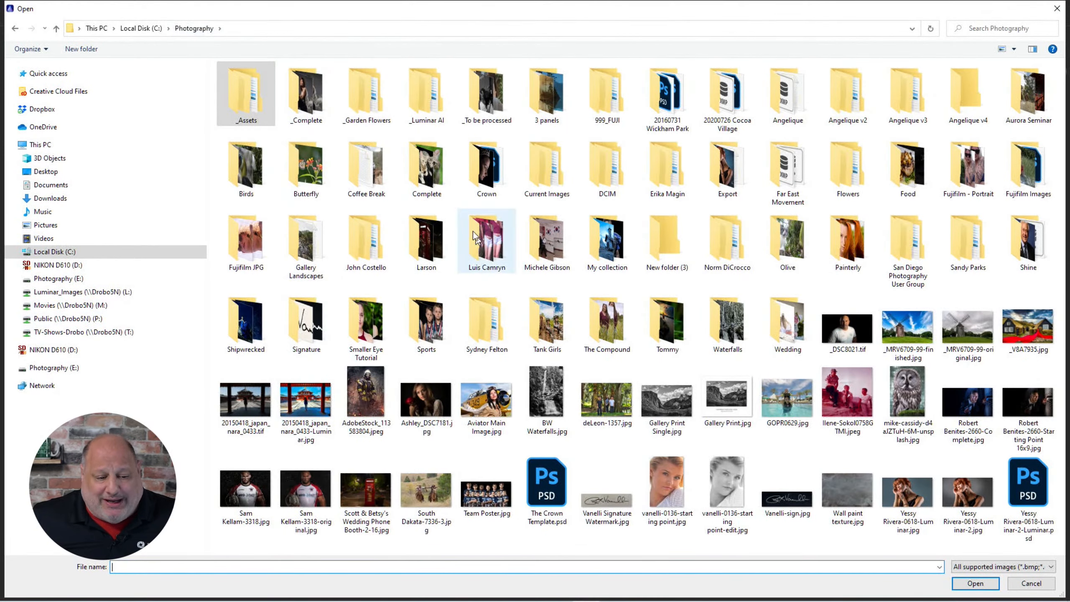
{"action": "double_click", "coordinate": [245, 101]}
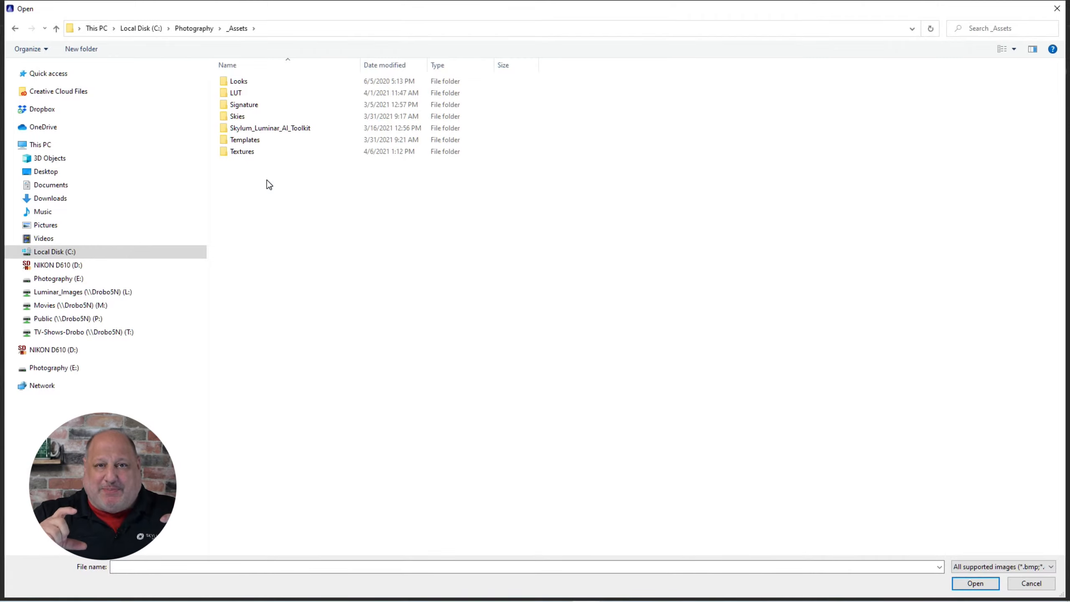
{"action": "double_click", "coordinate": [259, 151]}
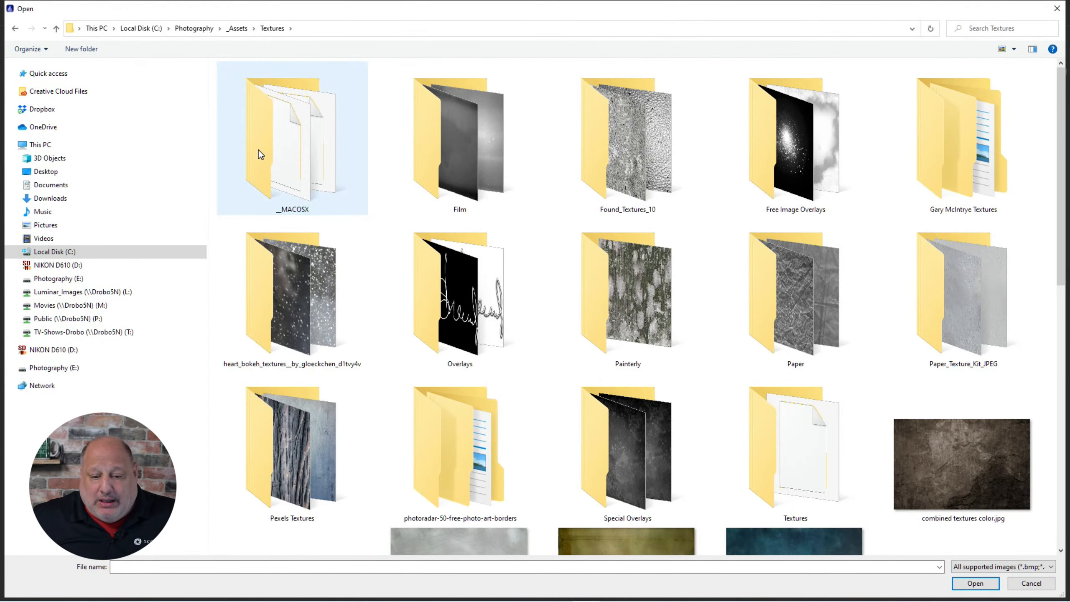
{"action": "left_click", "coordinate": [605, 262]}
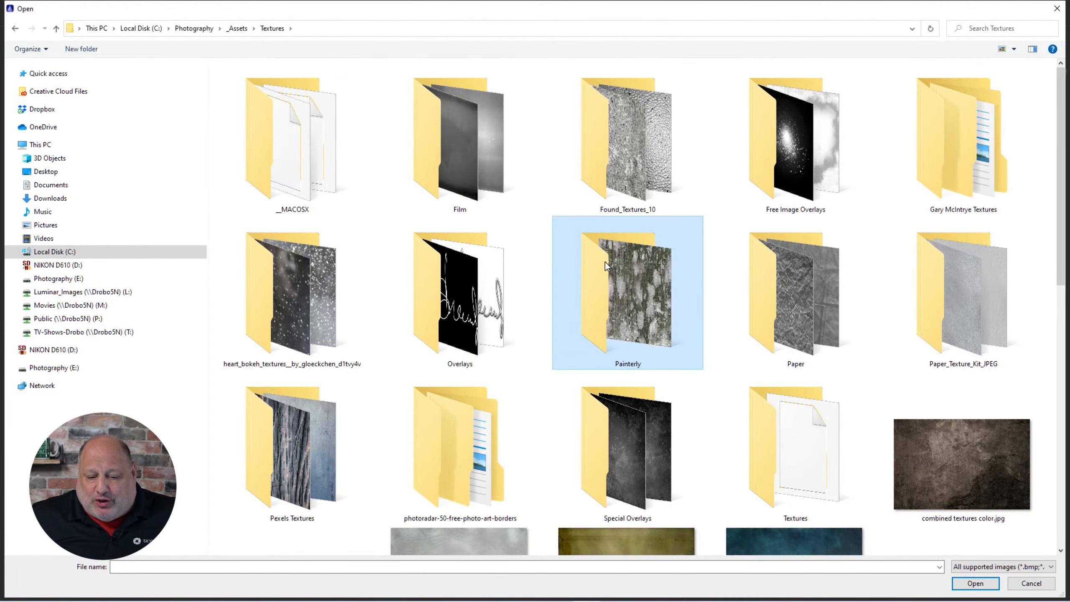
{"action": "double_click", "coordinate": [636, 285]}
{"action": "left_click", "coordinate": [247, 83]}
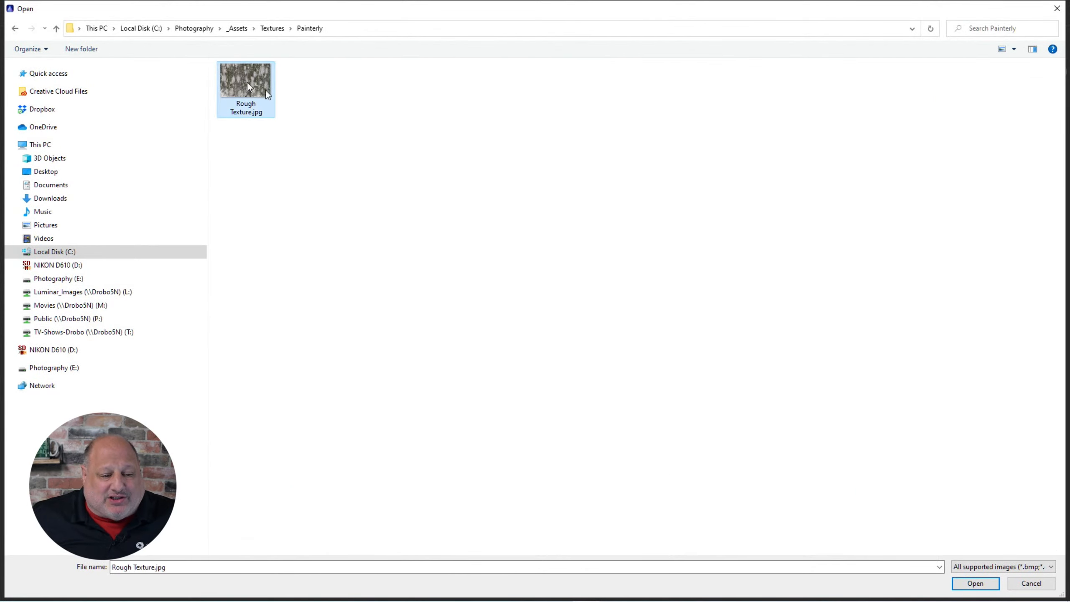
{"action": "left_click", "coordinate": [975, 583]}
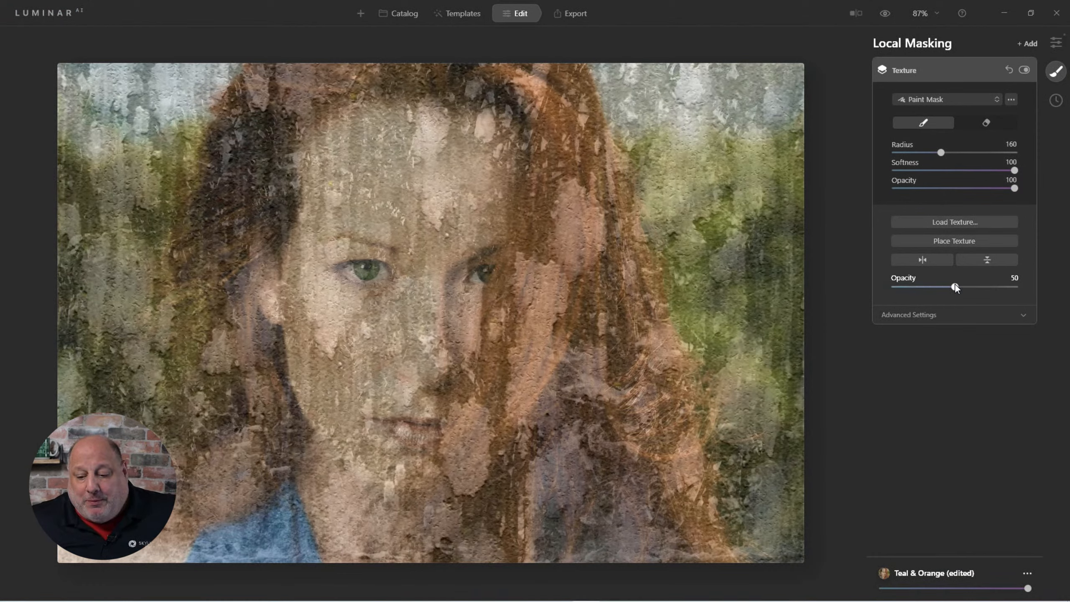
Set the texture's opacity to 100 and its contrast to 65, leaving saturation at 0.
{"action": "left_click_drag", "start_coordinate": [954, 285], "coordinate": [1032, 291]}
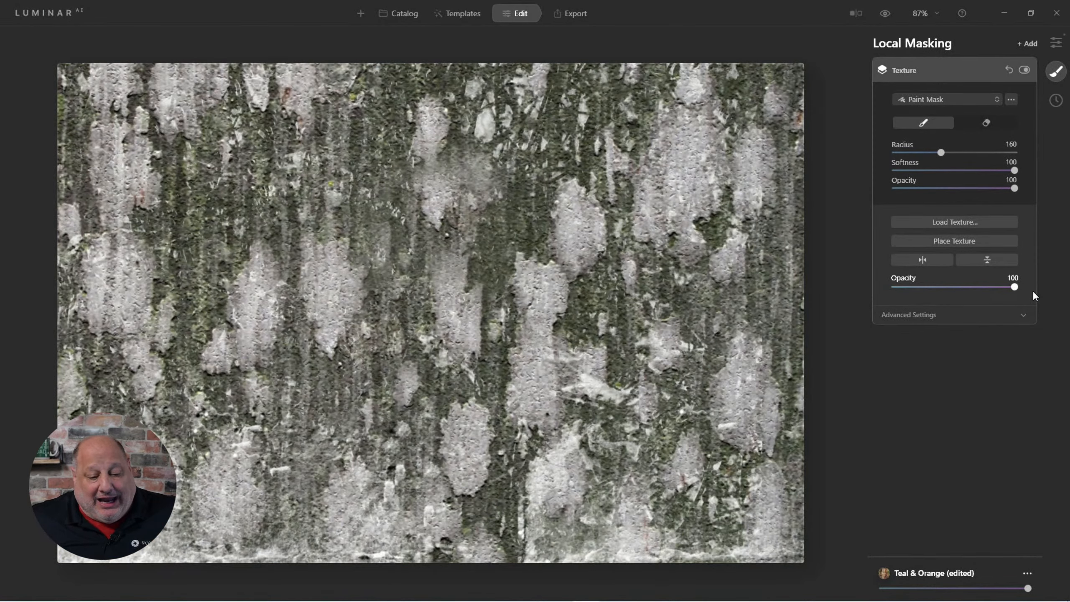
{"action": "left_click", "coordinate": [917, 314]}
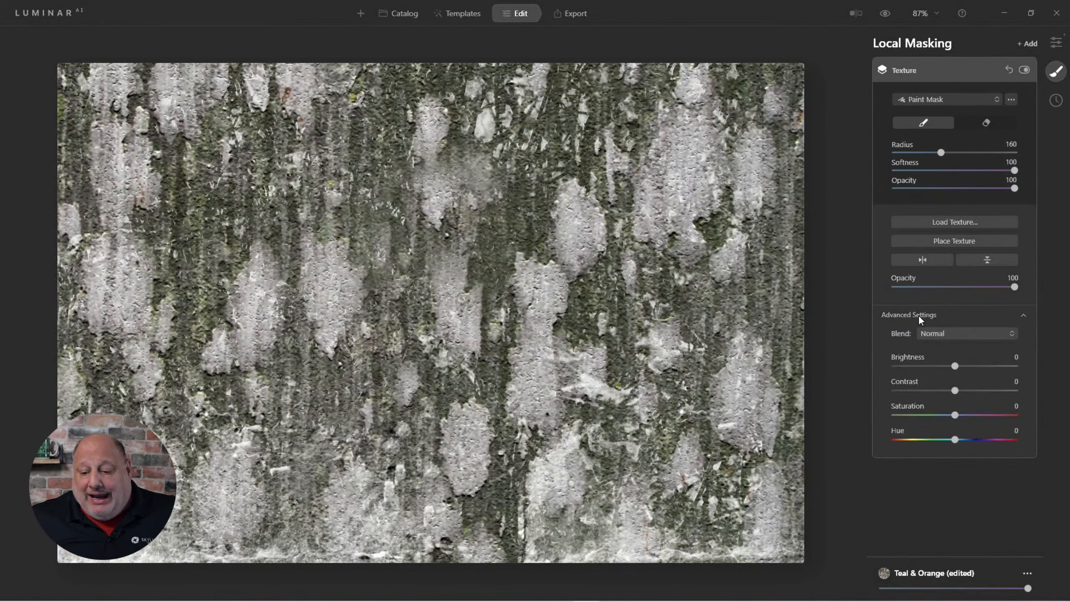
{"action": "left_click_drag", "start_coordinate": [953, 392], "coordinate": [995, 395]}
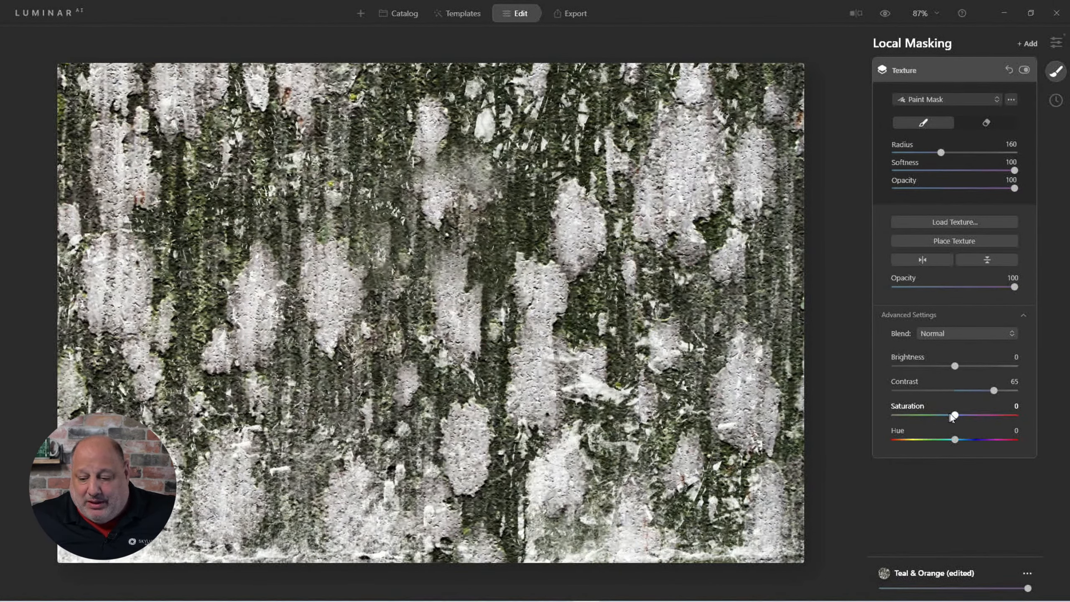
{"action": "mouse_move", "coordinate": [950, 413]}
{"action": "left_mouse_down"}
{"action": "mouse_move", "coordinate": [871, 413]}
{"action": "mouse_move", "coordinate": [950, 415]}
{"action": "left_mouse_up"}
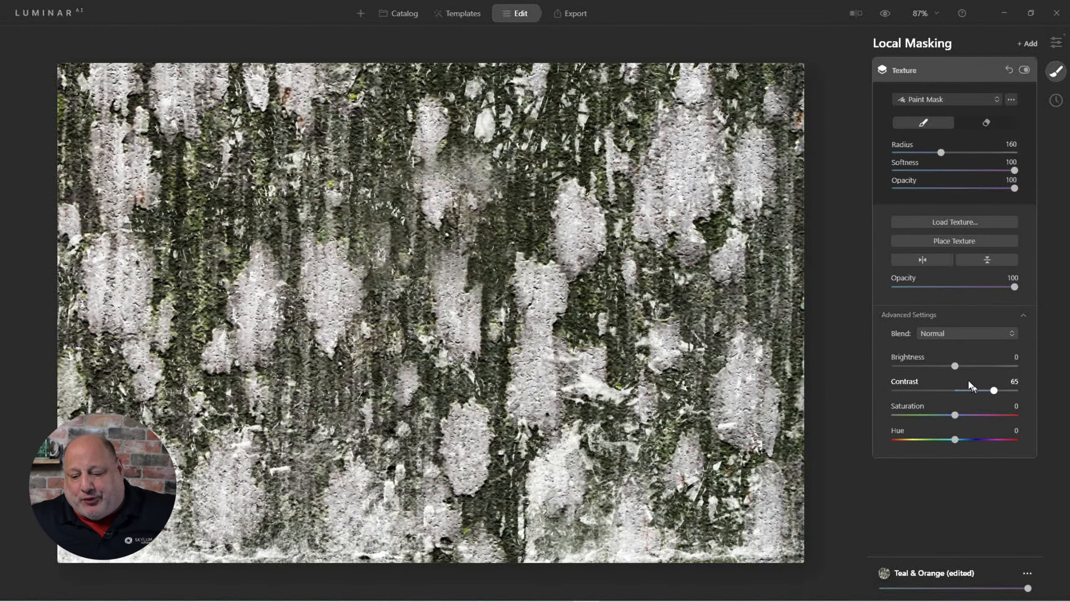
Blend the texture with the portrait in Soft Light mode and set its opacity to 77.
{"action": "left_click", "coordinate": [928, 332]}
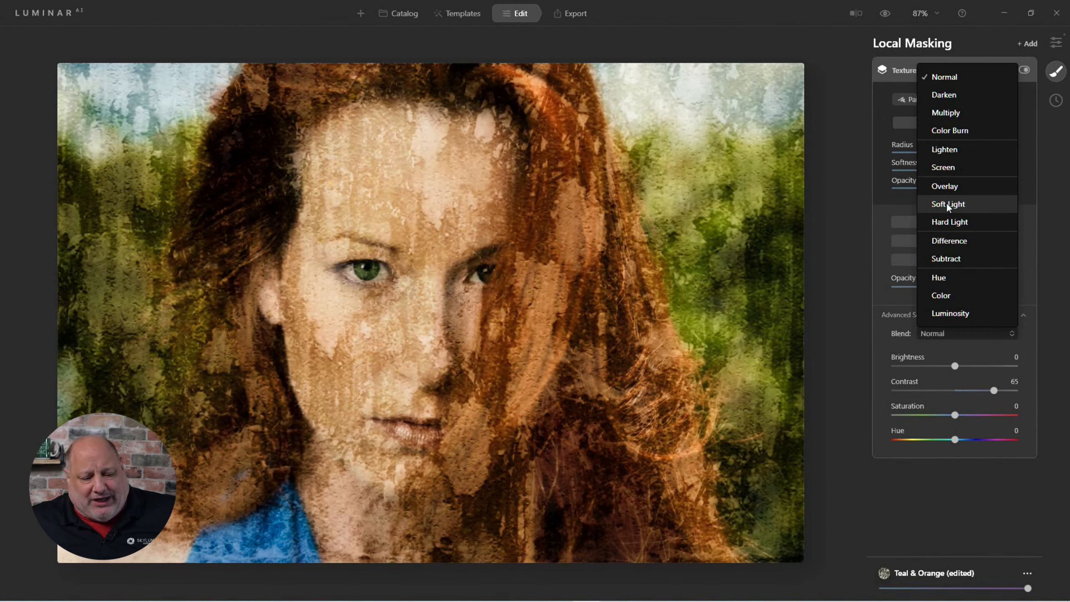
{"action": "left_click", "coordinate": [946, 203]}
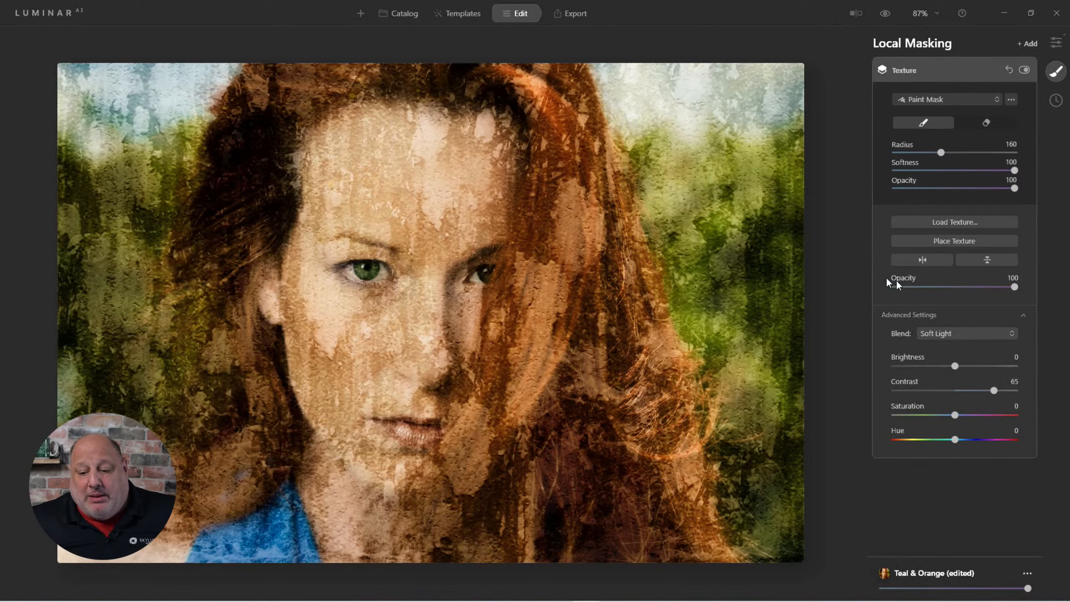
{"action": "left_click_drag", "start_coordinate": [1016, 287], "coordinate": [979, 294]}
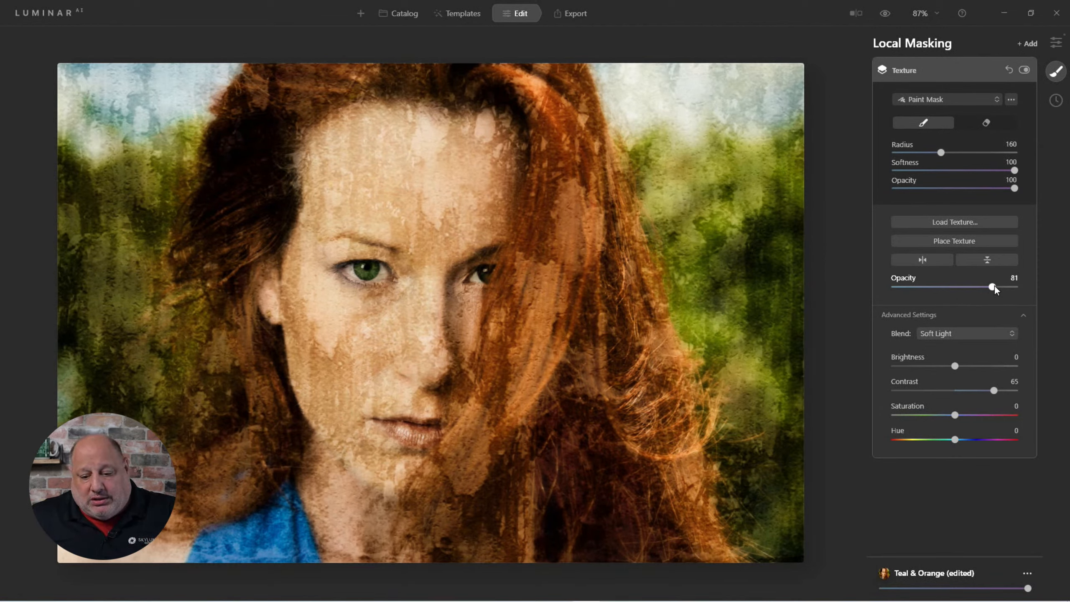
{"action": "left_click_drag", "start_coordinate": [992, 288], "coordinate": [990, 291]}
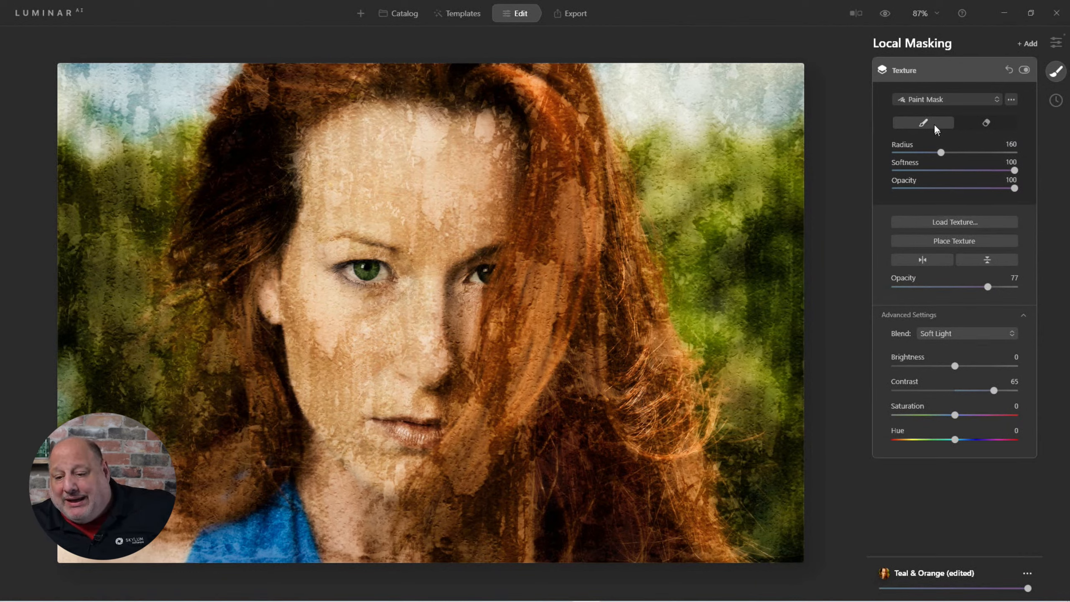
Erase the rough texture from the woman's face in the paint mask, using an eraser opacity of 38.
{"action": "left_click", "coordinate": [986, 122]}
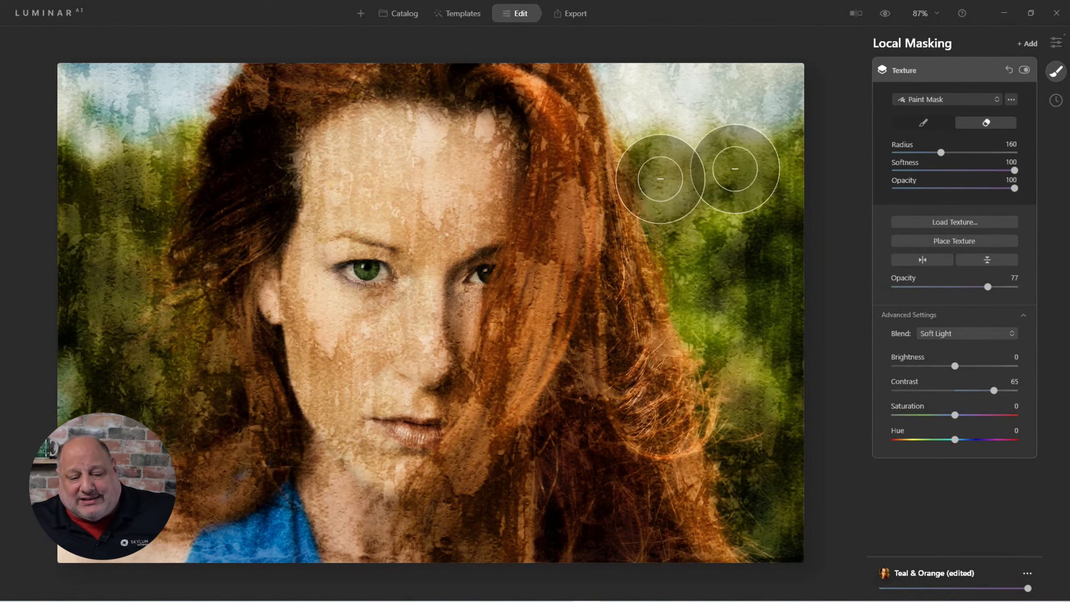
{"action": "mouse_move", "coordinate": [337, 282]}
{"action": "left_mouse_down"}
{"action": "mouse_move", "coordinate": [378, 281]}
{"action": "mouse_move", "coordinate": [376, 259]}
{"action": "mouse_move", "coordinate": [406, 287]}
{"action": "left_mouse_up"}
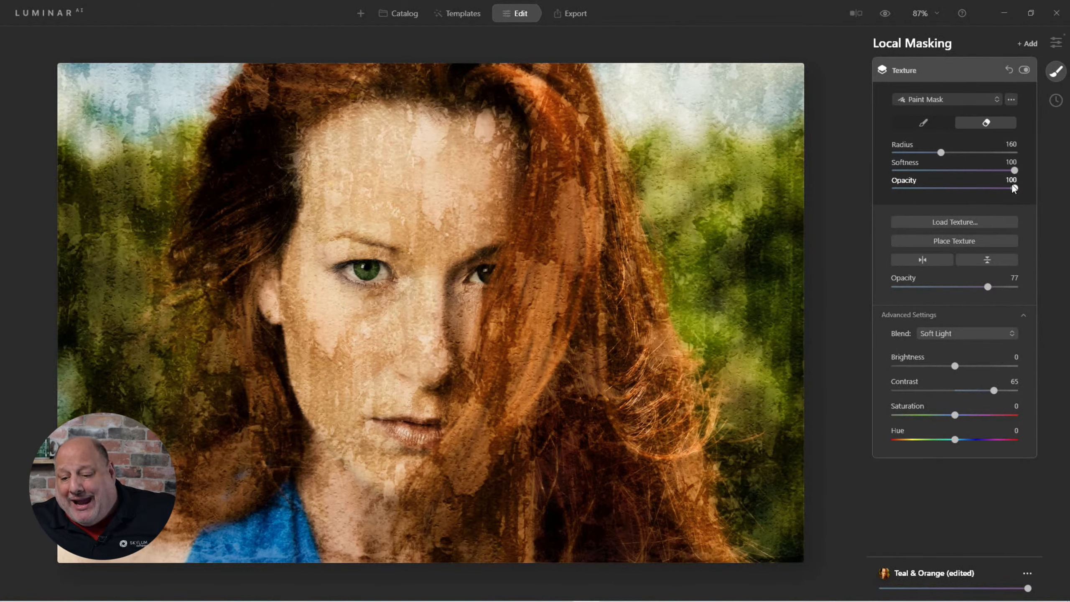
{"action": "left_click_drag", "start_coordinate": [997, 188], "coordinate": [941, 188]}
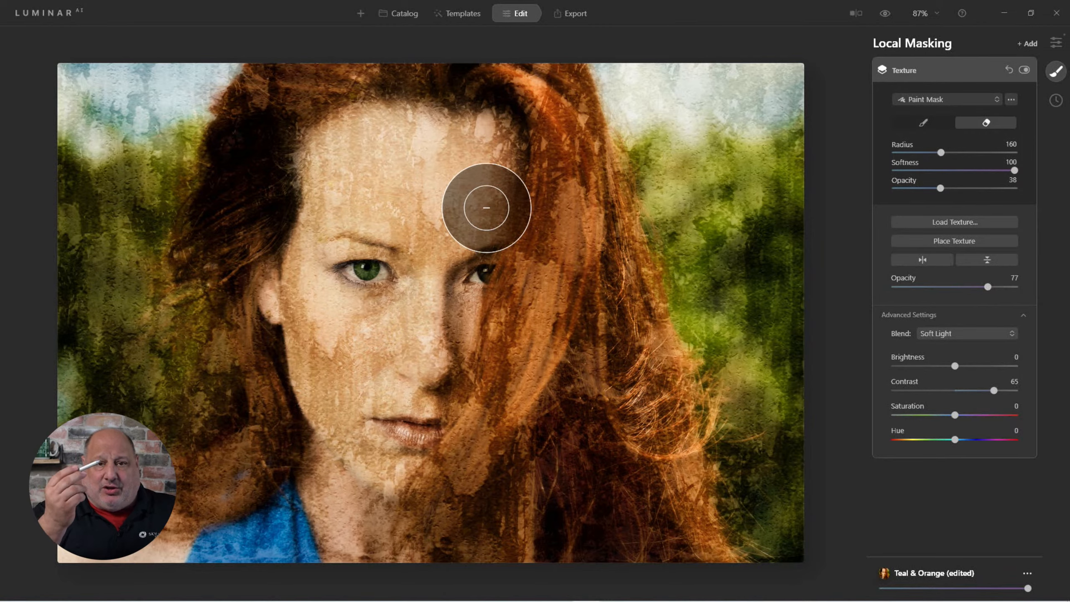
{"action": "mouse_move", "coordinate": [320, 136]}
{"action": "left_mouse_down"}
{"action": "mouse_move", "coordinate": [336, 365]}
{"action": "mouse_move", "coordinate": [354, 425]}
{"action": "mouse_move", "coordinate": [347, 270]}
{"action": "mouse_move", "coordinate": [361, 146]}
{"action": "mouse_move", "coordinate": [397, 438]}
{"action": "mouse_move", "coordinate": [427, 261]}
{"action": "mouse_move", "coordinate": [479, 129]}
{"action": "mouse_move", "coordinate": [415, 455]}
{"action": "mouse_move", "coordinate": [510, 128]}
{"action": "mouse_move", "coordinate": [422, 430]}
{"action": "left_mouse_up"}
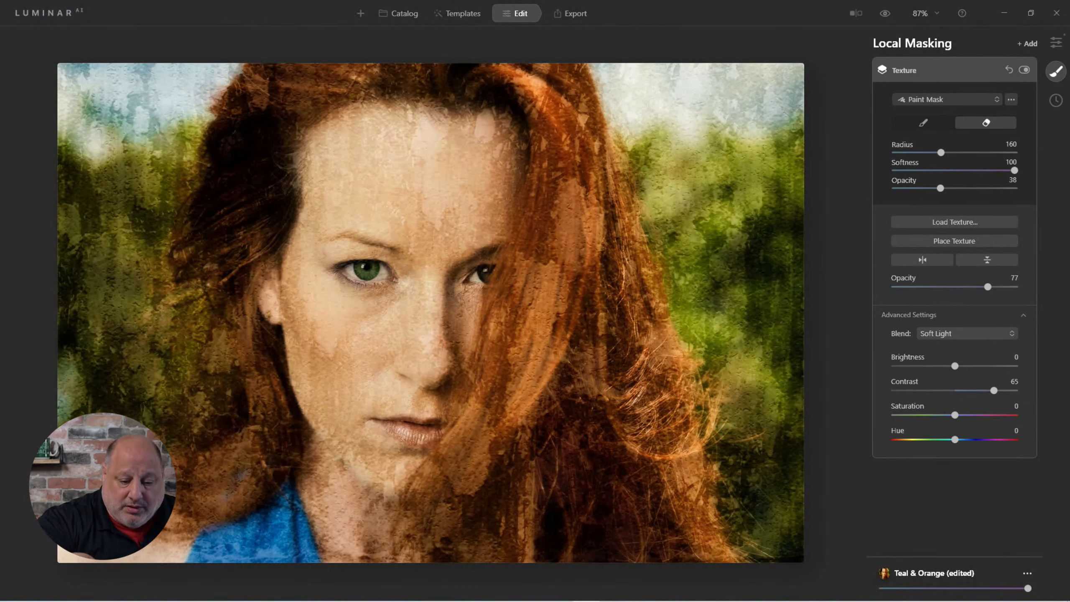
{"action": "left_click_drag", "start_coordinate": [304, 288], "coordinate": [400, 320]}
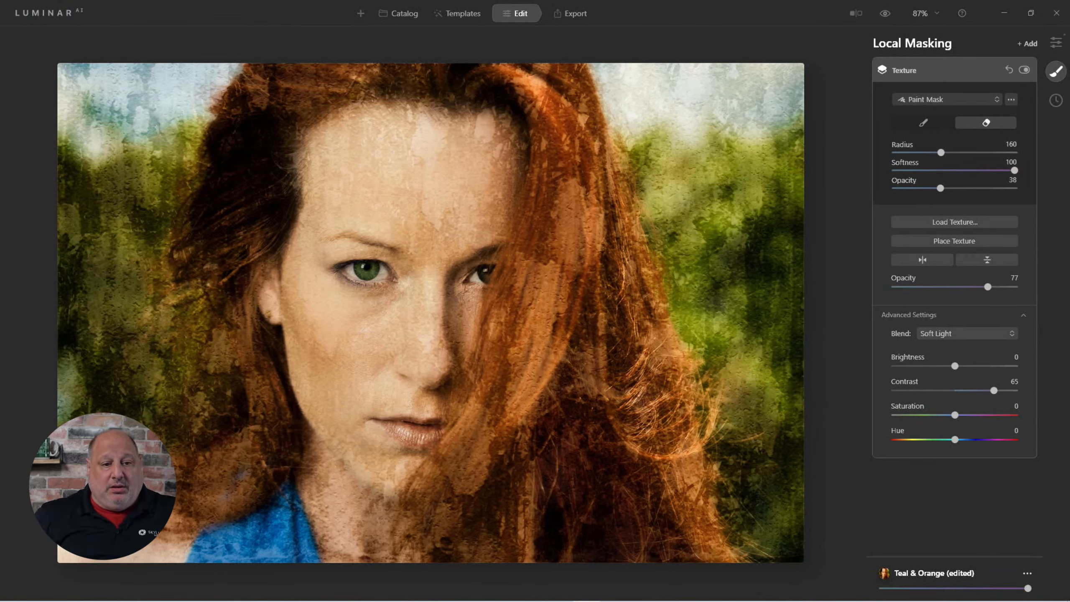
Compare the portrait with its original, and with the Texture adjustment switched off and on.
{"action": "left_click", "coordinate": [884, 13]}
{"action": "left_click", "coordinate": [885, 13]}
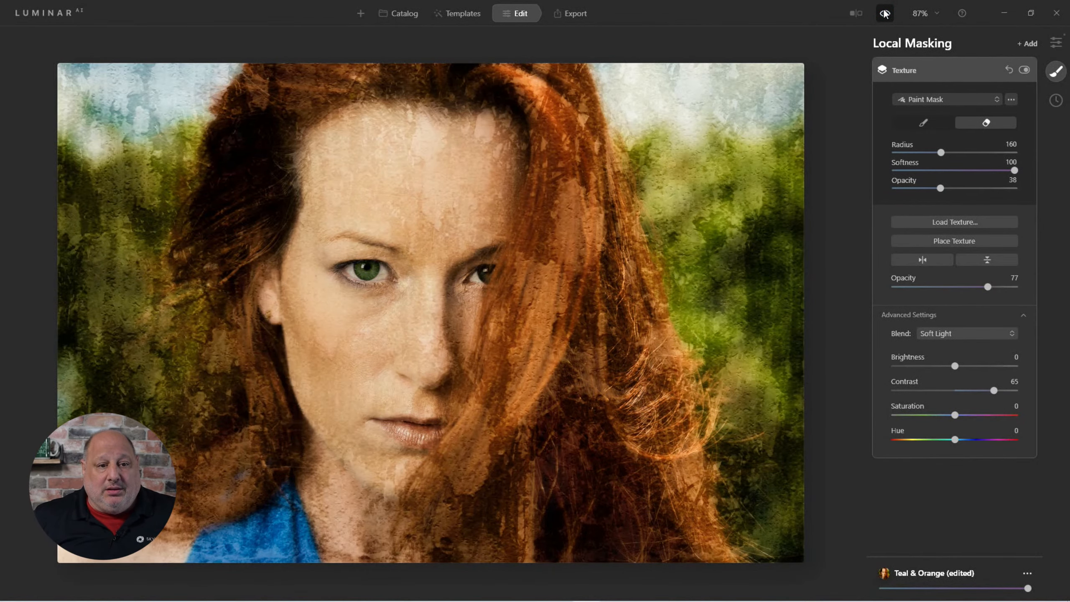
{"action": "left_click", "coordinate": [1025, 71]}
{"action": "left_click", "coordinate": [1025, 71]}
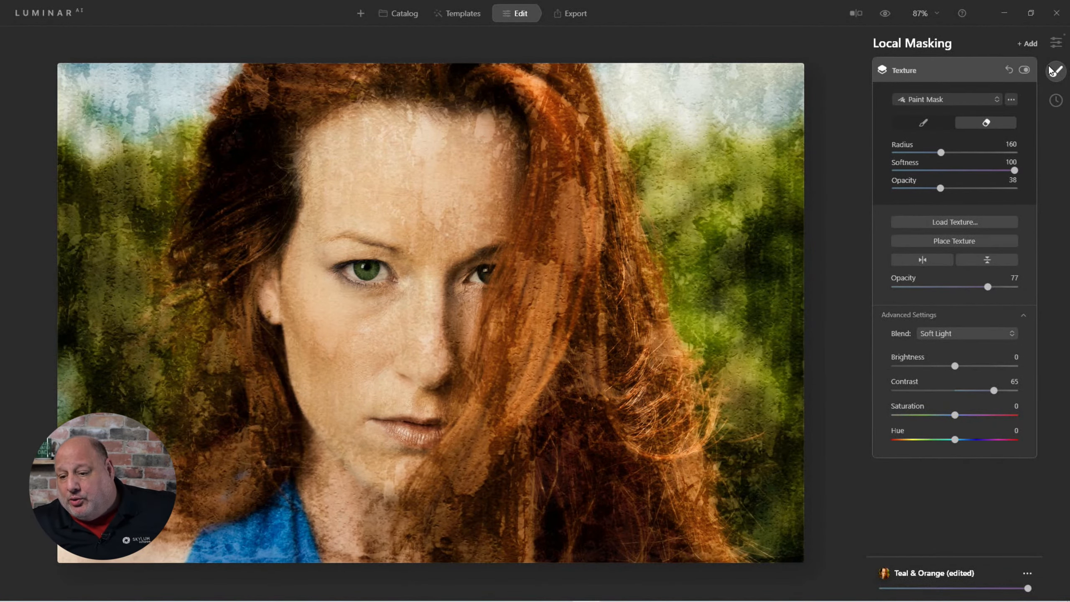
Add a second Texture adjustment in Local Masking and browse to the Textures folder for its image.
{"action": "left_click", "coordinate": [1027, 44]}
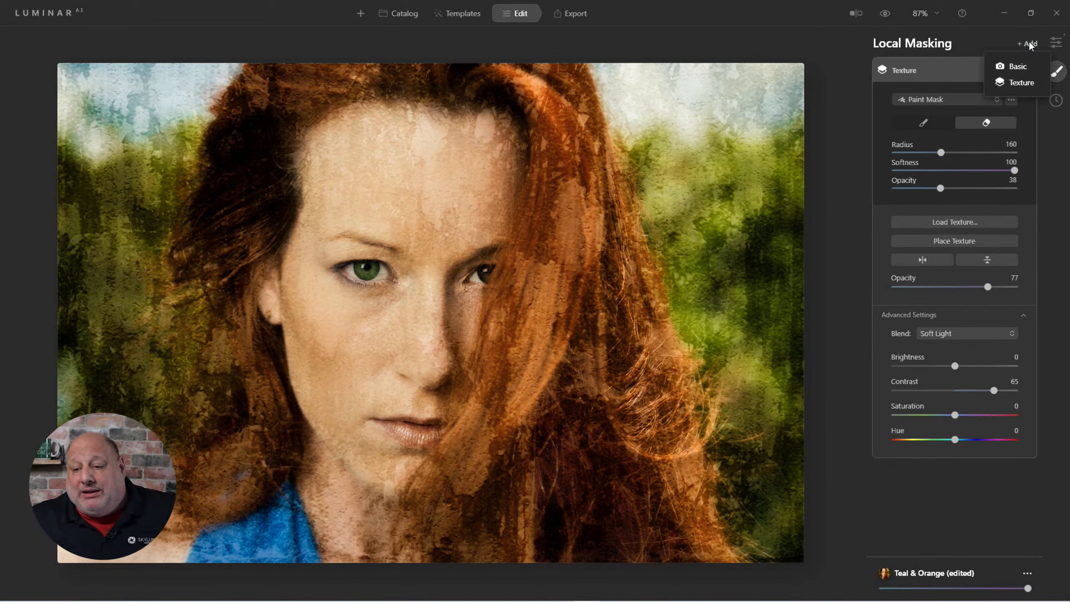
{"action": "left_click", "coordinate": [1023, 83]}
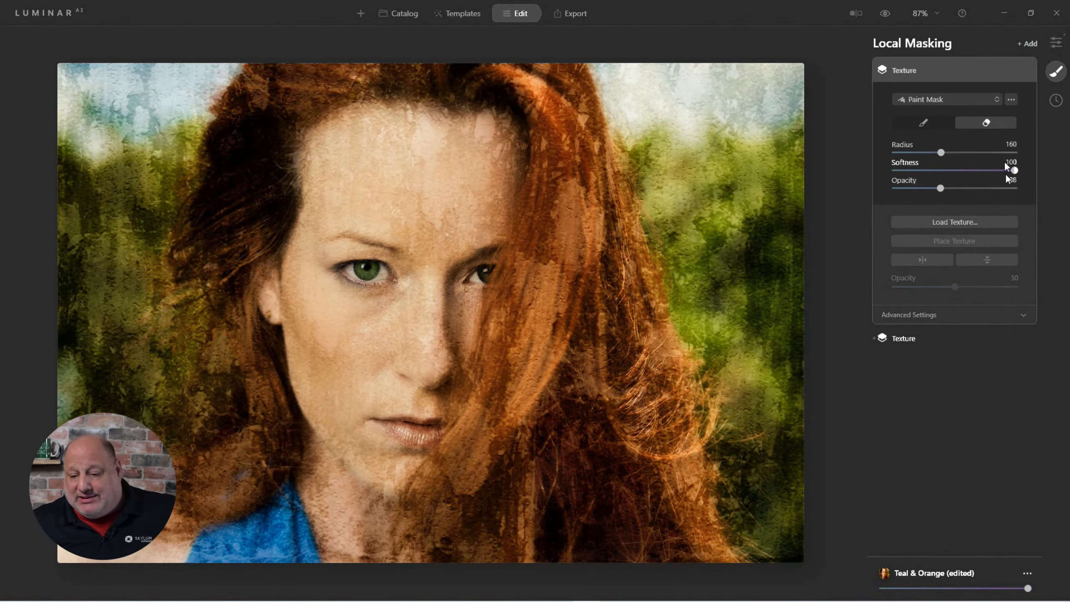
{"action": "left_click", "coordinate": [955, 222]}
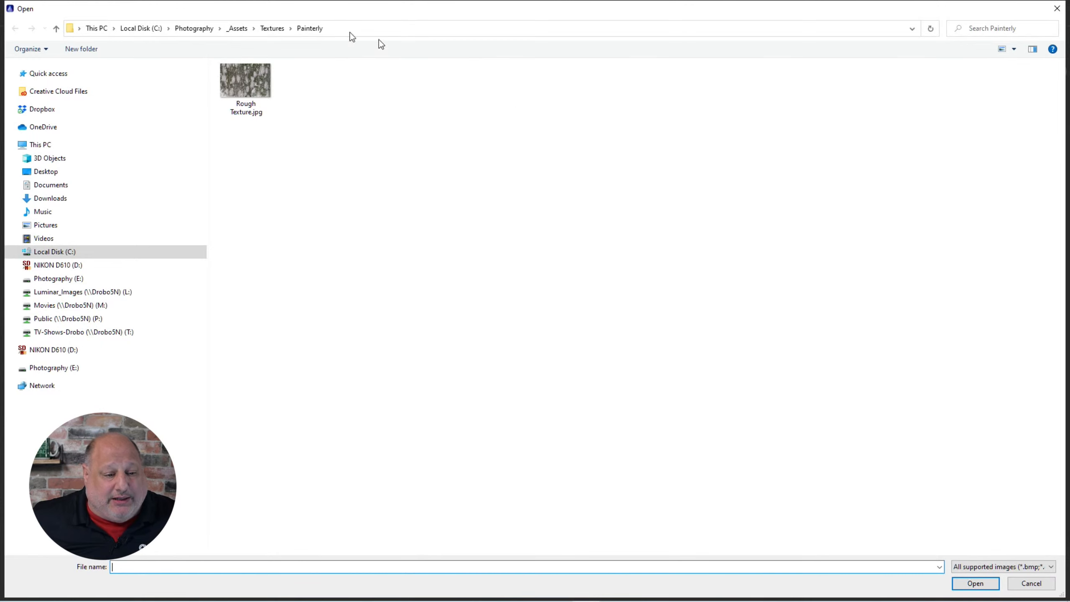
{"action": "left_click", "coordinate": [271, 28]}
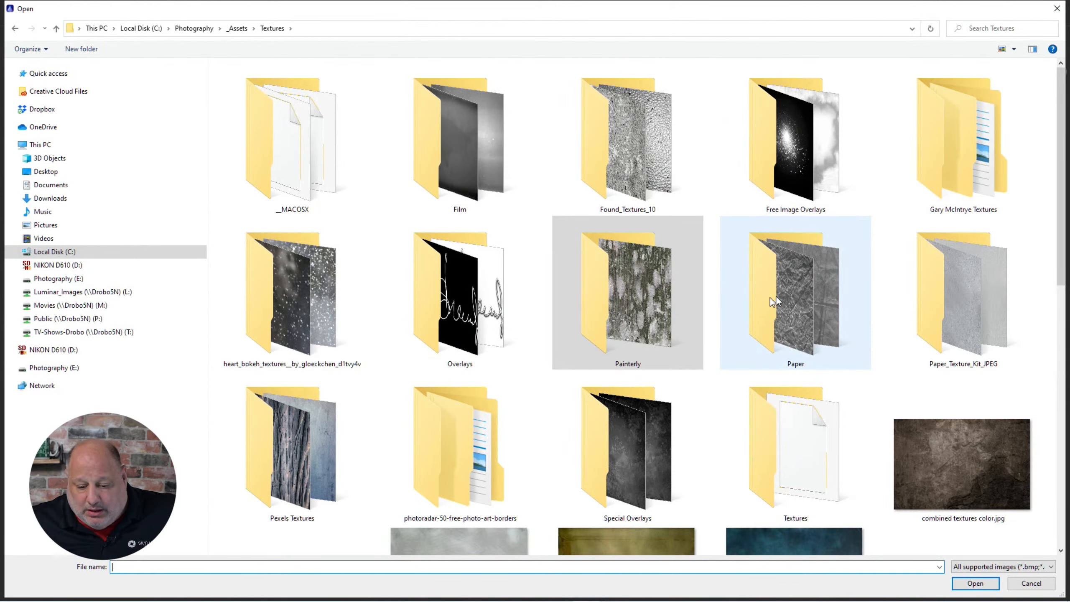
Look through the available texture images and load Wall paint texture.jpg as the second texture.
{"action": "left_click", "coordinate": [693, 335]}
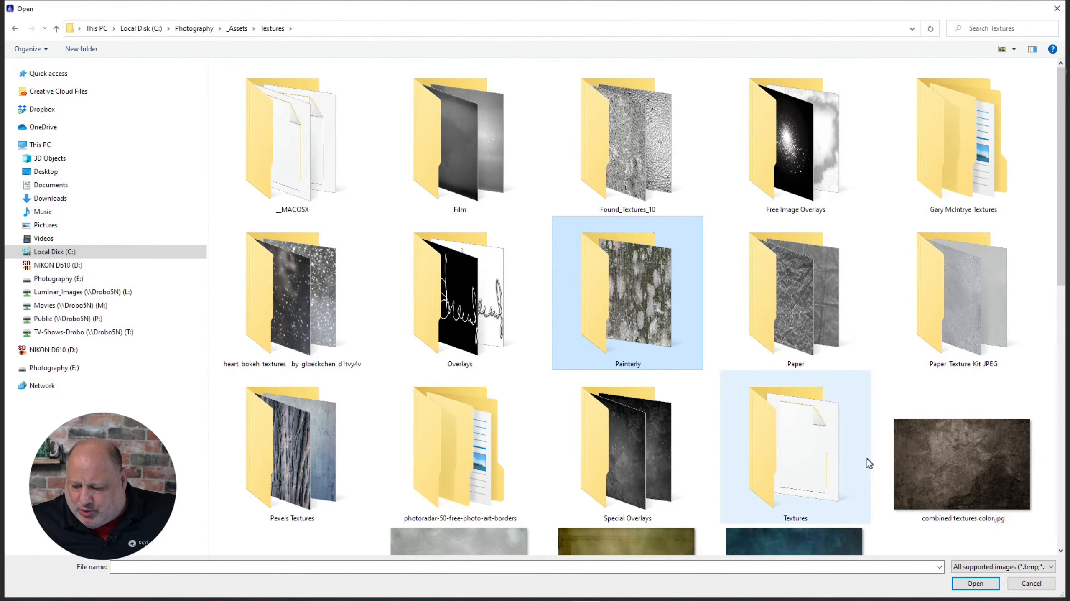
{"action": "scroll", "coordinate": [824, 437], "scroll_direction": "down", "scroll_amount": 5}
{"action": "scroll", "coordinate": [824, 437], "scroll_direction": "up", "scroll_amount": 2}
{"action": "scroll", "coordinate": [824, 436], "scroll_direction": "down", "scroll_amount": 3}
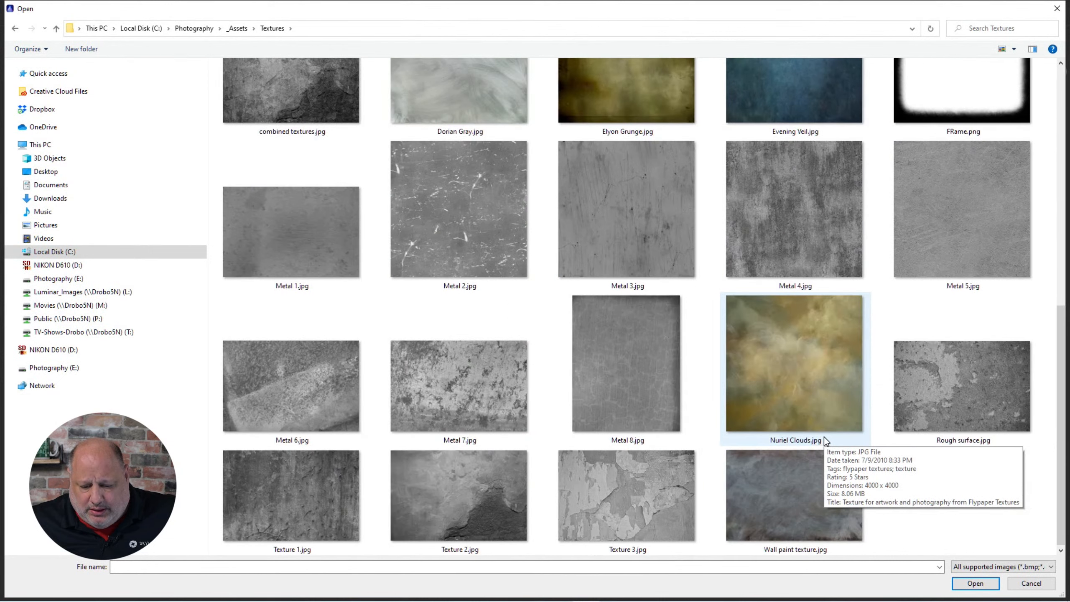
{"action": "scroll", "coordinate": [824, 437], "scroll_direction": "up", "scroll_amount": 3}
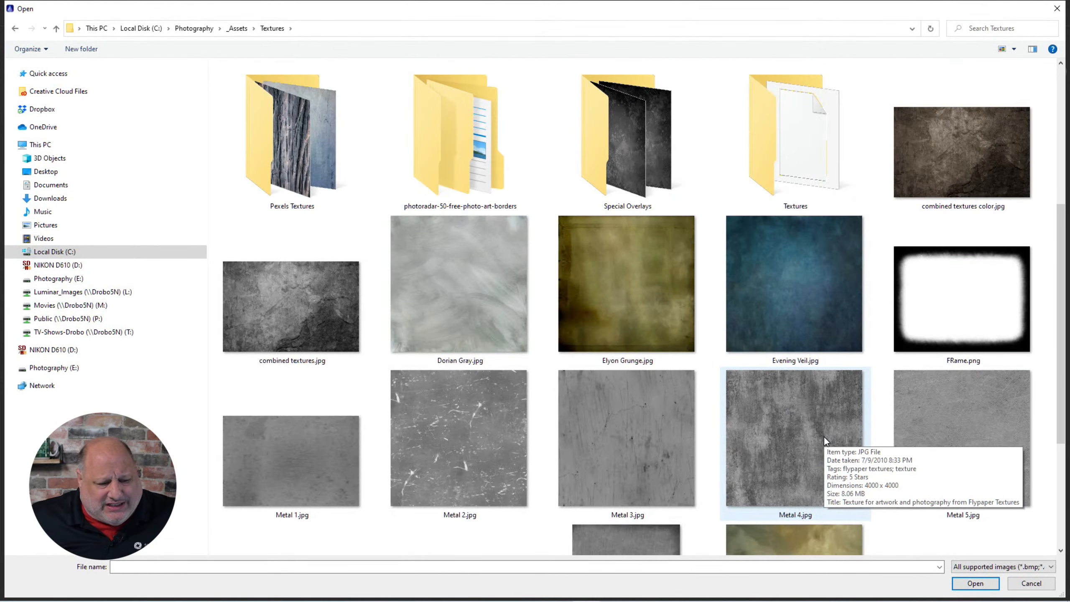
{"action": "left_click", "coordinate": [639, 300]}
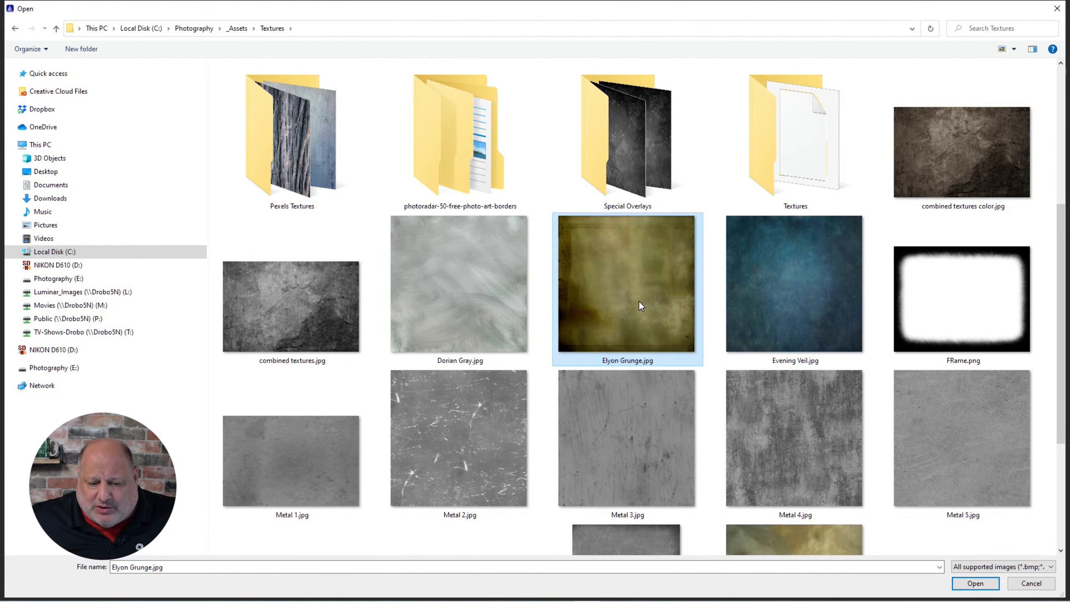
{"action": "scroll", "coordinate": [638, 300], "scroll_direction": "up", "scroll_amount": 4}
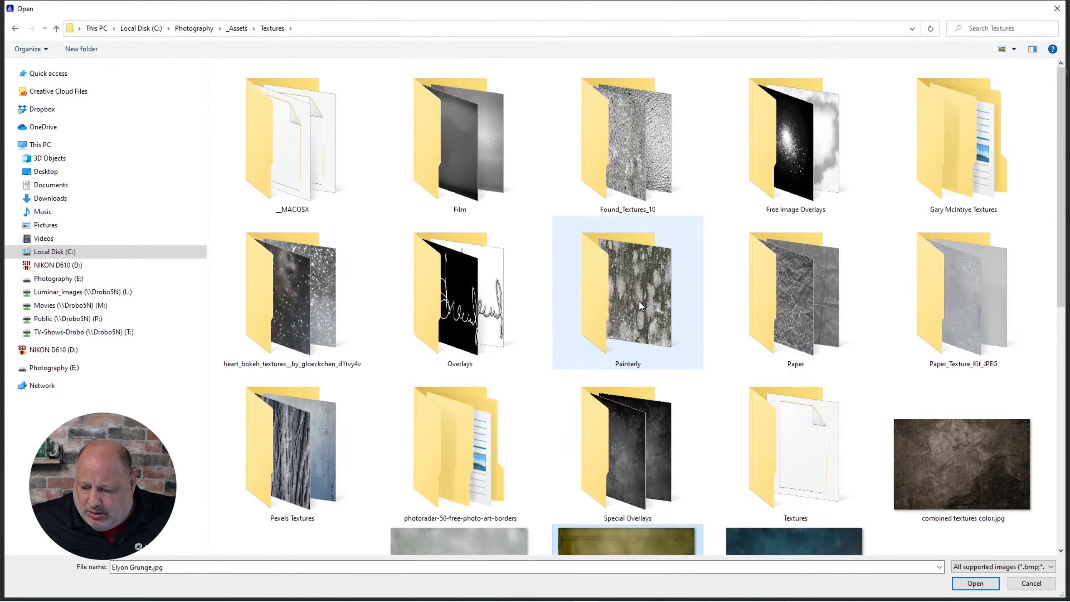
{"action": "scroll", "coordinate": [639, 300], "scroll_direction": "down", "scroll_amount": 6}
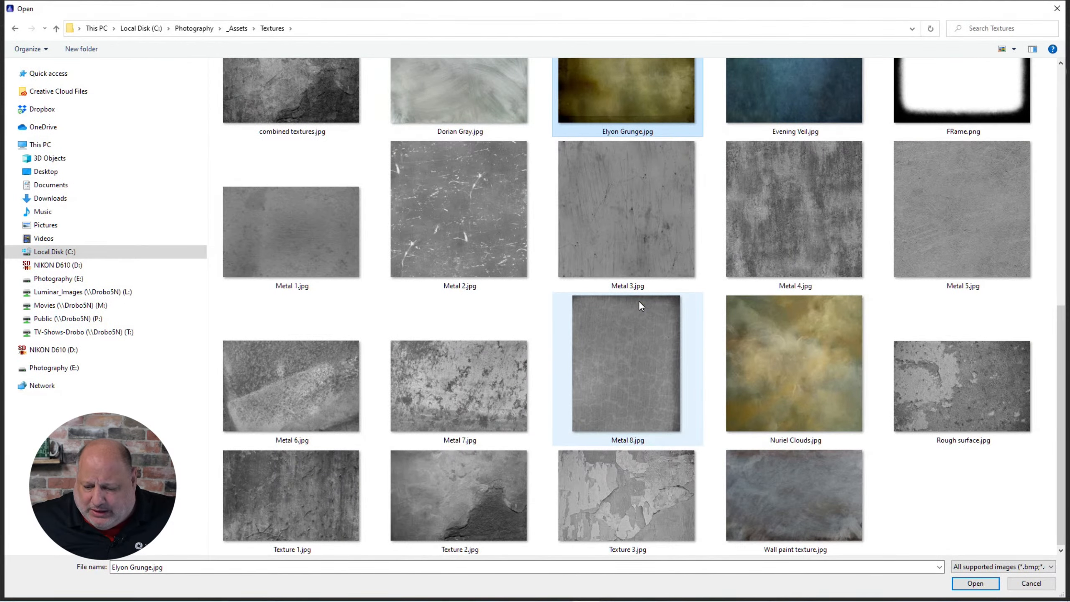
{"action": "scroll", "coordinate": [638, 300], "scroll_direction": "up", "scroll_amount": 5}
{"action": "scroll", "coordinate": [639, 300], "scroll_direction": "down", "scroll_amount": 5}
{"action": "left_click", "coordinate": [800, 510]}
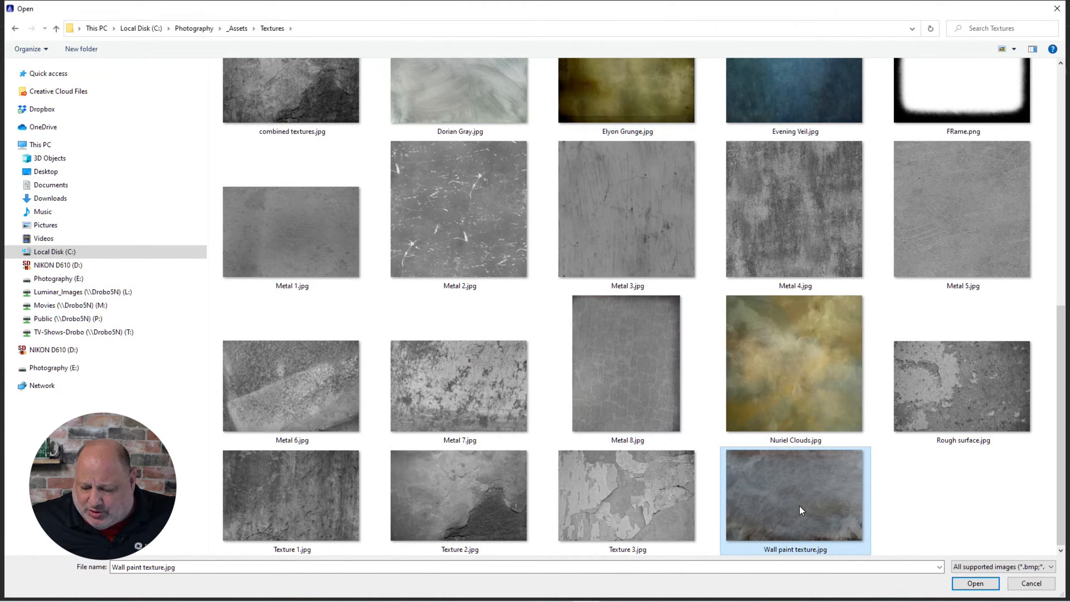
{"action": "double_click", "coordinate": [799, 505]}
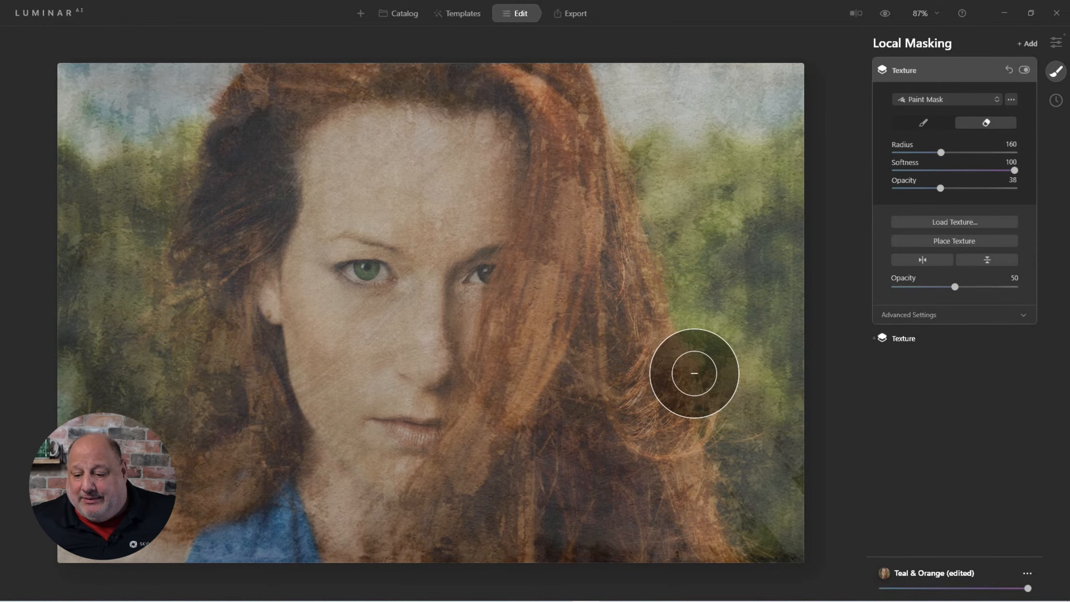
Set the wall paint texture's opacity to 100 and blend it in Overlay mode.
{"action": "left_click_drag", "start_coordinate": [956, 287], "coordinate": [1028, 291]}
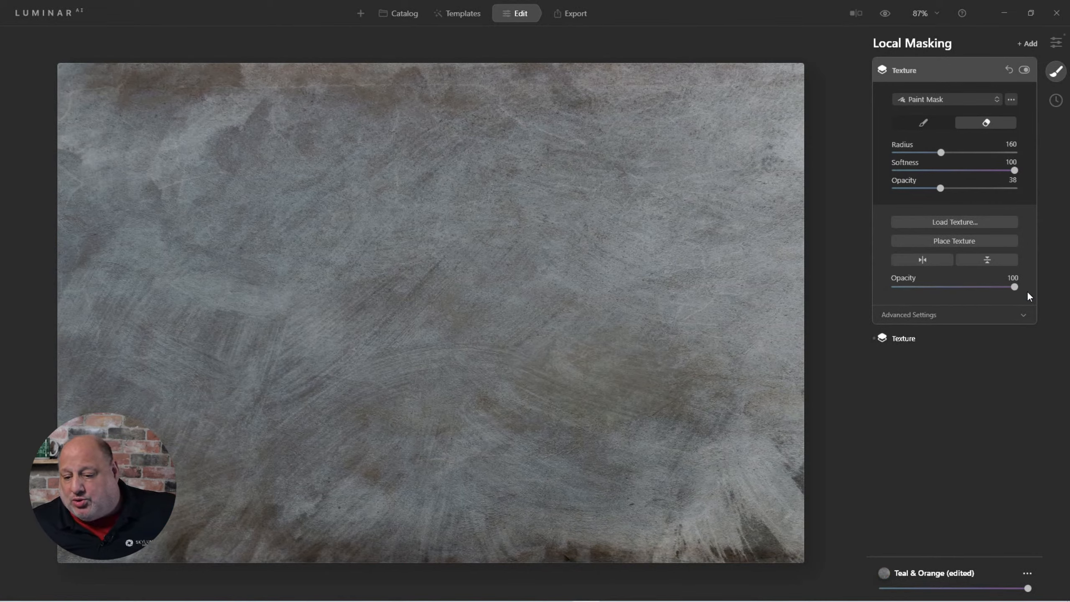
{"action": "left_click", "coordinate": [926, 314]}
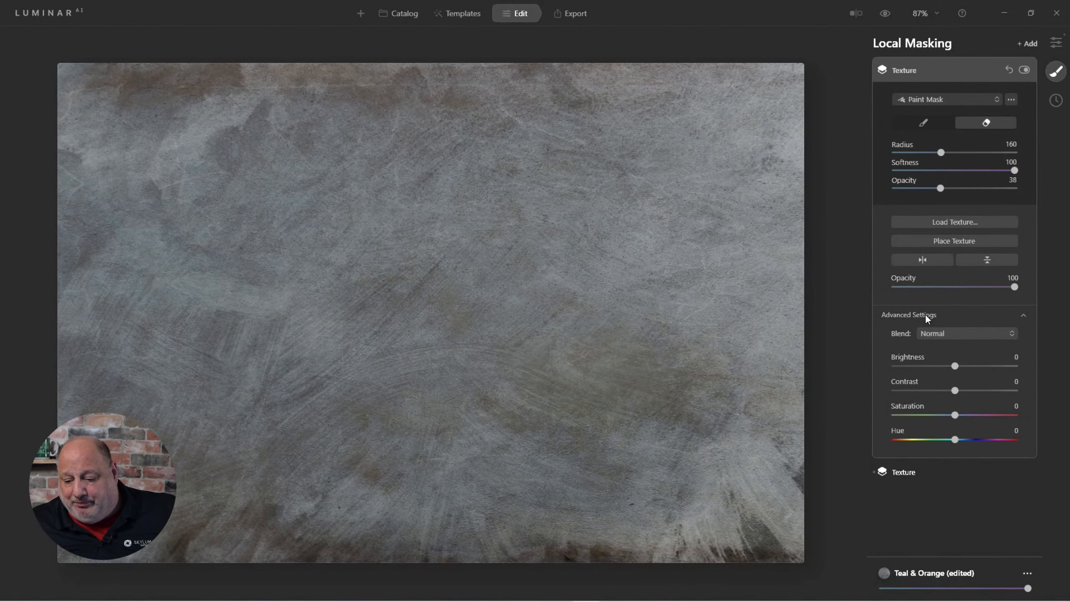
{"action": "left_click", "coordinate": [932, 331]}
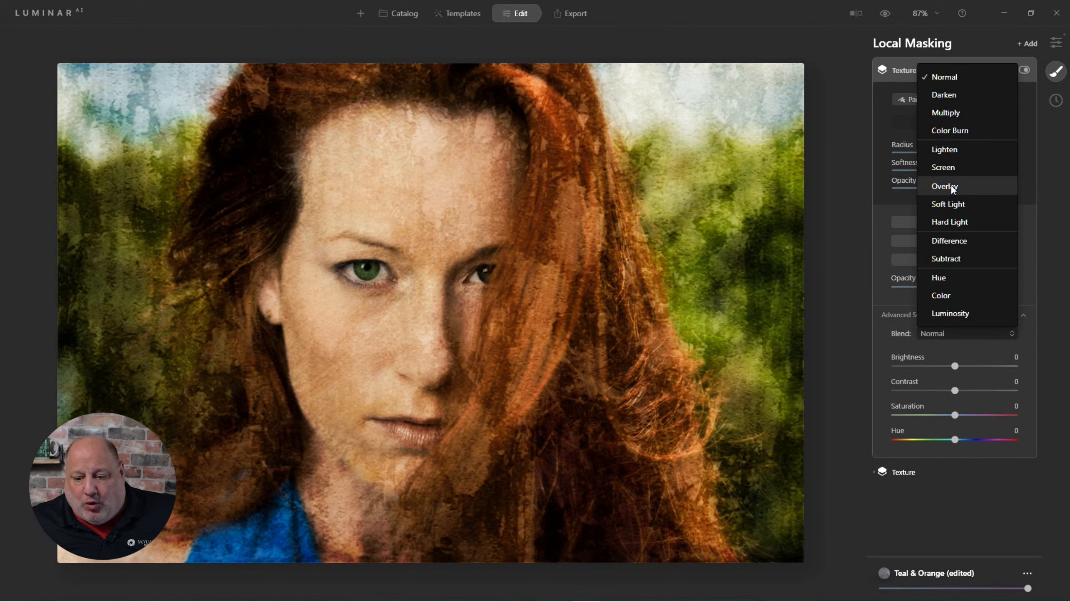
{"action": "left_click", "coordinate": [951, 185]}
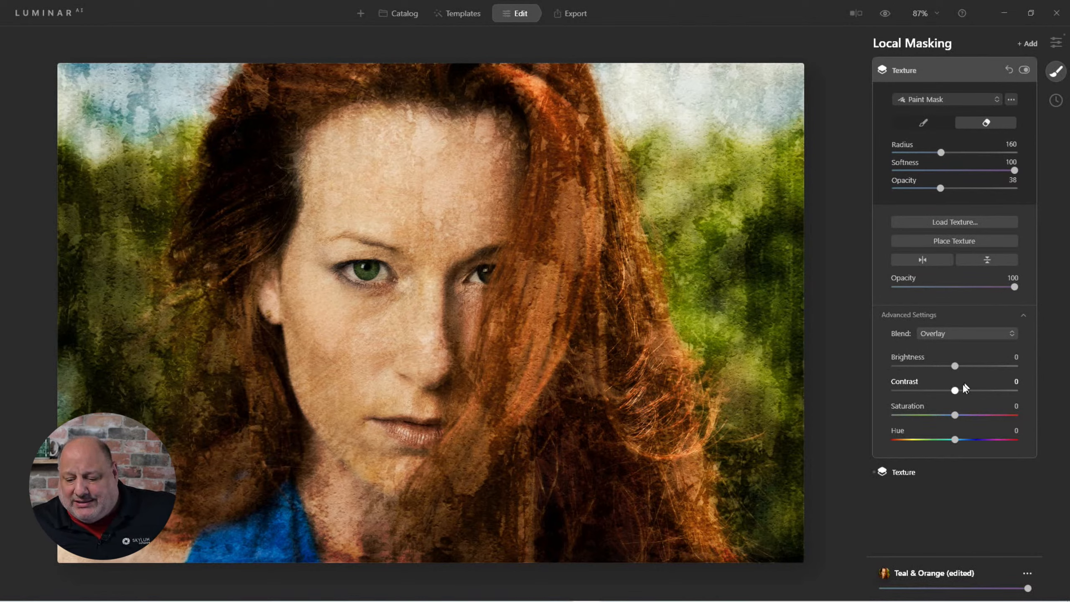
Set the wall paint texture's contrast to 62 and erase it from the woman's face at eraser opacity 38.
{"action": "left_click_drag", "start_coordinate": [956, 390], "coordinate": [990, 392]}
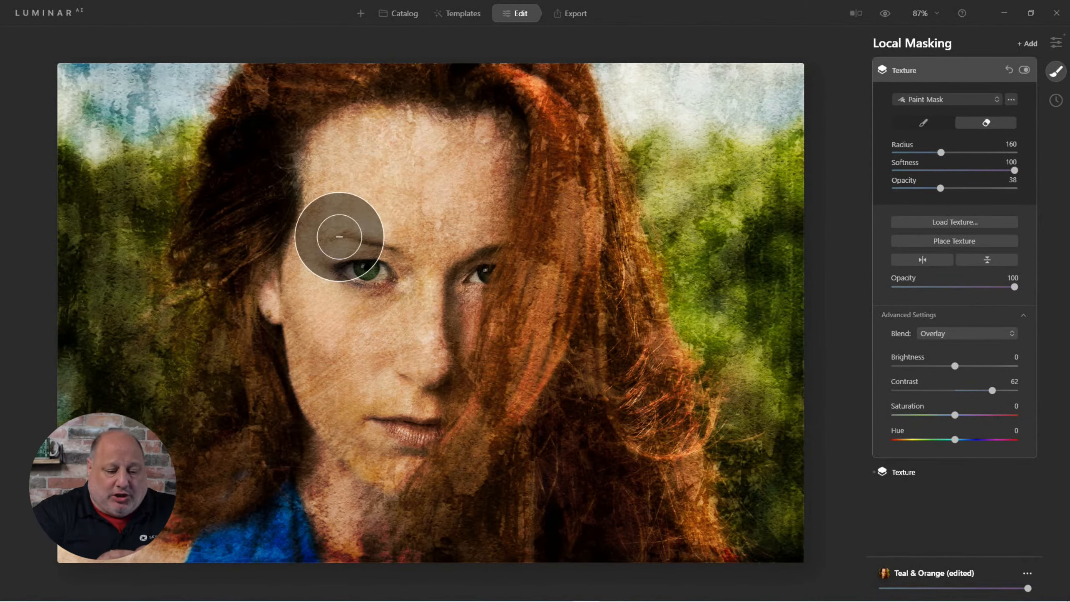
{"action": "mouse_move", "coordinate": [311, 279]}
{"action": "left_mouse_down"}
{"action": "mouse_move", "coordinate": [350, 403]}
{"action": "mouse_move", "coordinate": [364, 387]}
{"action": "mouse_move", "coordinate": [365, 209]}
{"action": "mouse_move", "coordinate": [408, 212]}
{"action": "mouse_move", "coordinate": [392, 390]}
{"action": "mouse_move", "coordinate": [444, 254]}
{"action": "mouse_move", "coordinate": [494, 179]}
{"action": "mouse_move", "coordinate": [433, 362]}
{"action": "mouse_move", "coordinate": [385, 457]}
{"action": "mouse_move", "coordinate": [341, 297]}
{"action": "mouse_move", "coordinate": [397, 150]}
{"action": "mouse_move", "coordinate": [458, 171]}
{"action": "mouse_move", "coordinate": [425, 307]}
{"action": "mouse_move", "coordinate": [361, 352]}
{"action": "mouse_move", "coordinate": [339, 337]}
{"action": "mouse_move", "coordinate": [337, 257]}
{"action": "mouse_move", "coordinate": [315, 286]}
{"action": "mouse_move", "coordinate": [341, 401]}
{"action": "mouse_move", "coordinate": [385, 414]}
{"action": "mouse_move", "coordinate": [433, 278]}
{"action": "mouse_move", "coordinate": [436, 194]}
{"action": "mouse_move", "coordinate": [391, 150]}
{"action": "mouse_move", "coordinate": [417, 257]}
{"action": "mouse_move", "coordinate": [409, 378]}
{"action": "left_mouse_up"}
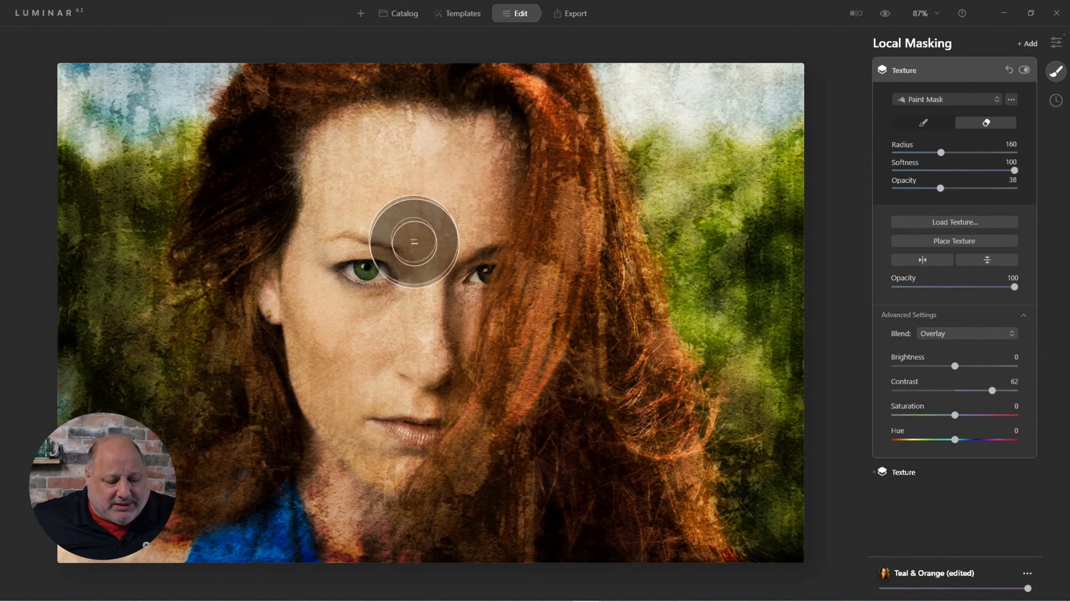
{"action": "mouse_move", "coordinate": [288, 297]}
{"action": "left_mouse_down"}
{"action": "mouse_move", "coordinate": [411, 454]}
{"action": "mouse_move", "coordinate": [468, 287]}
{"action": "mouse_move", "coordinate": [360, 145]}
{"action": "mouse_move", "coordinate": [421, 362]}
{"action": "left_mouse_up"}
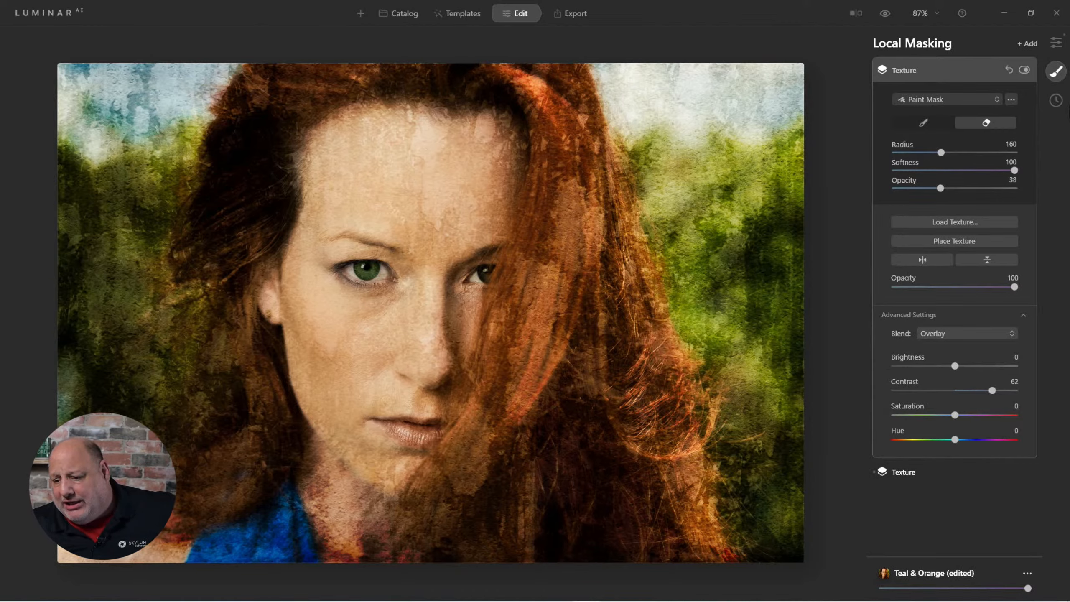
Add a third Texture adjustment in Local Masking and load FRame.png from the Textures folder.
{"action": "left_click", "coordinate": [1032, 42]}
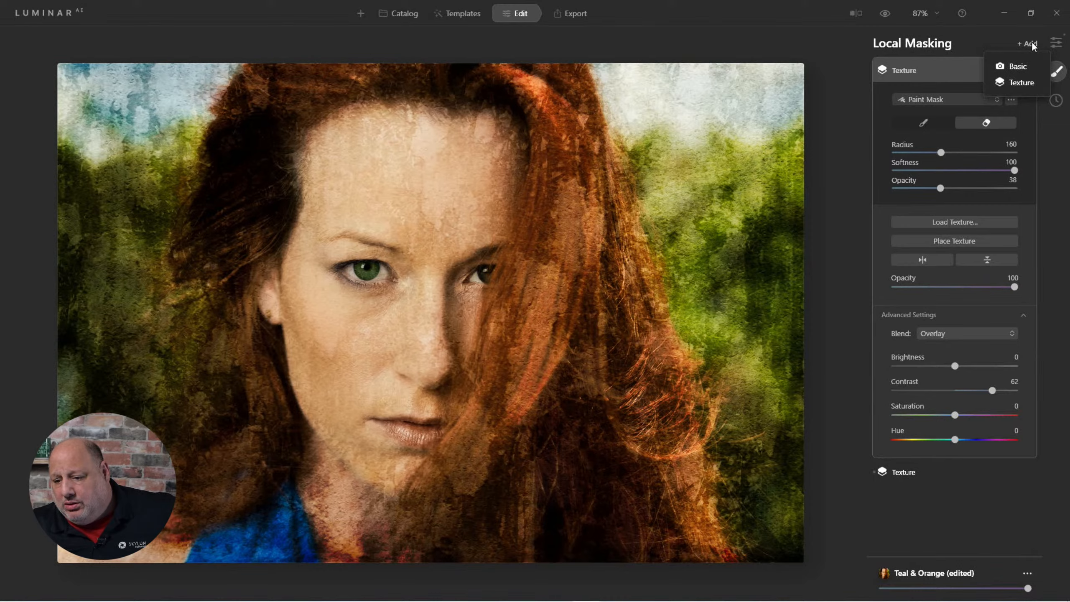
{"action": "left_click", "coordinate": [1018, 85]}
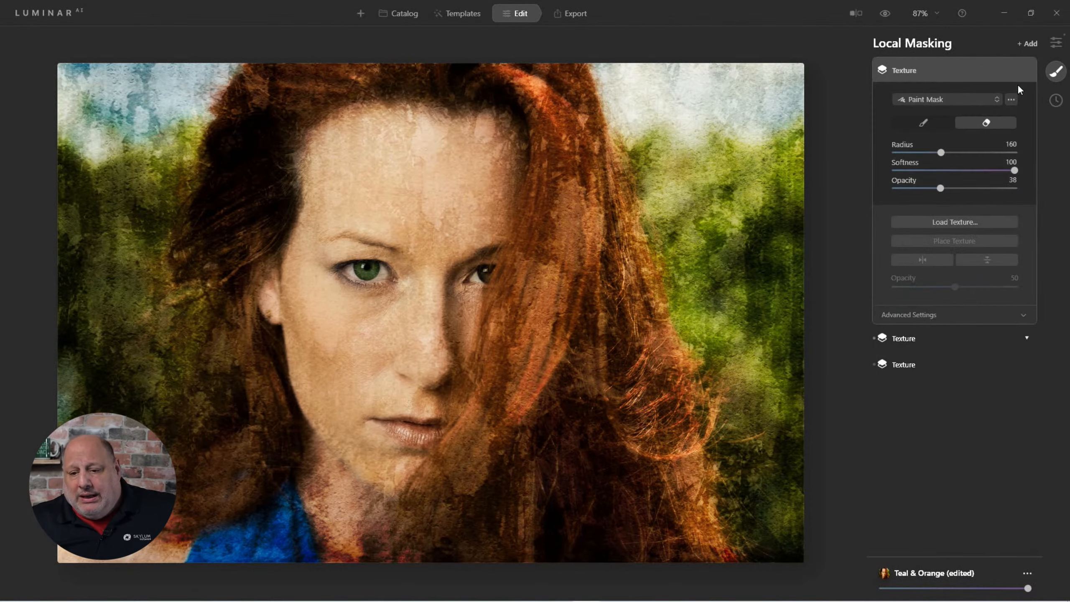
{"action": "left_click", "coordinate": [957, 223]}
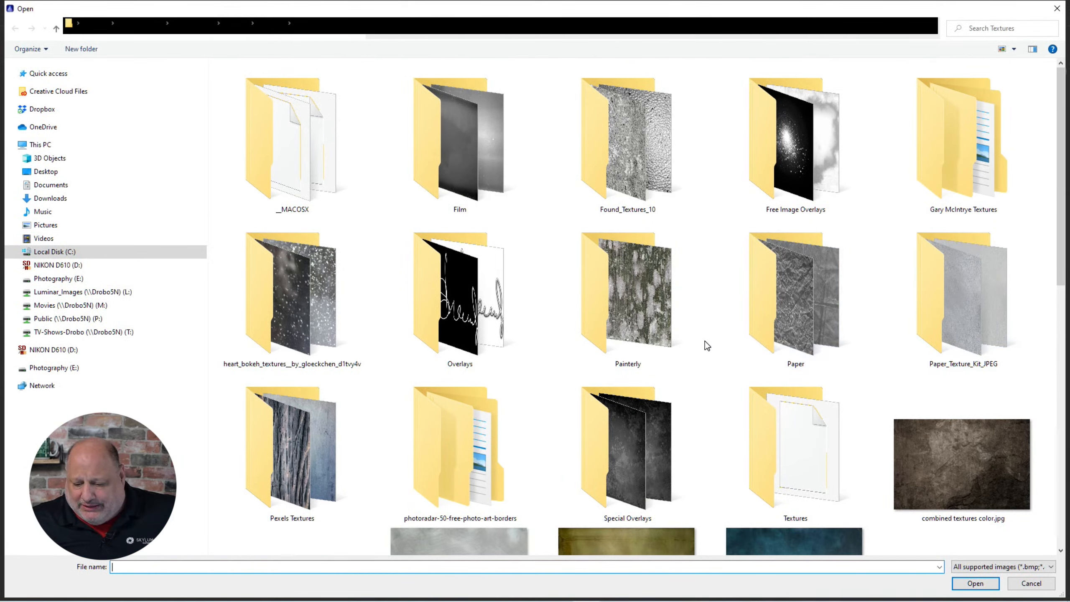
{"action": "scroll", "coordinate": [719, 389], "scroll_direction": "down", "scroll_amount": 5}
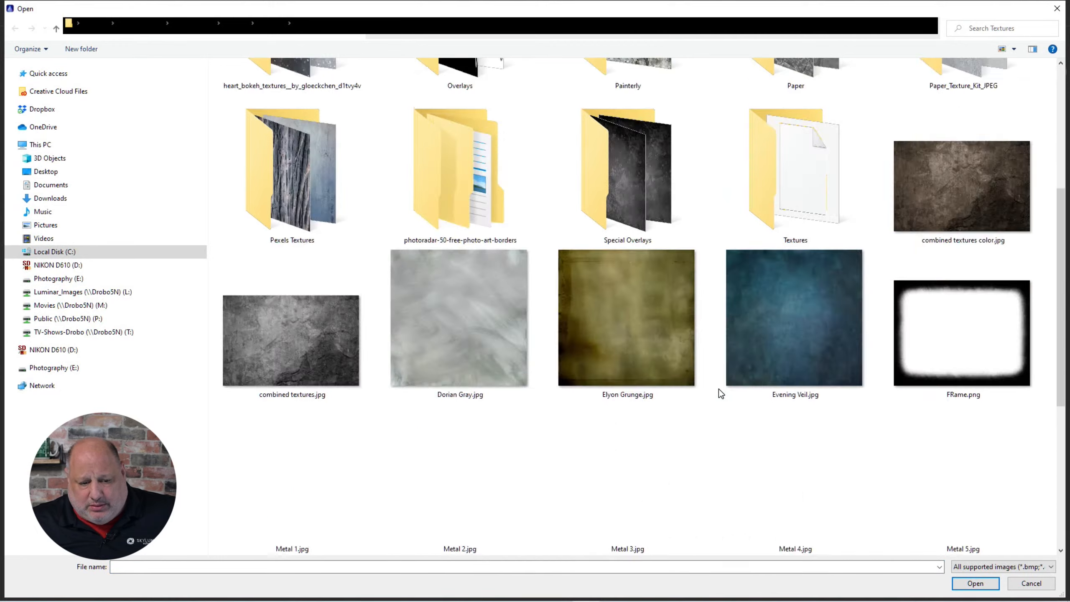
{"action": "scroll", "coordinate": [716, 390], "scroll_direction": "up", "scroll_amount": 5}
{"action": "scroll", "coordinate": [718, 394], "scroll_direction": "down", "scroll_amount": 3}
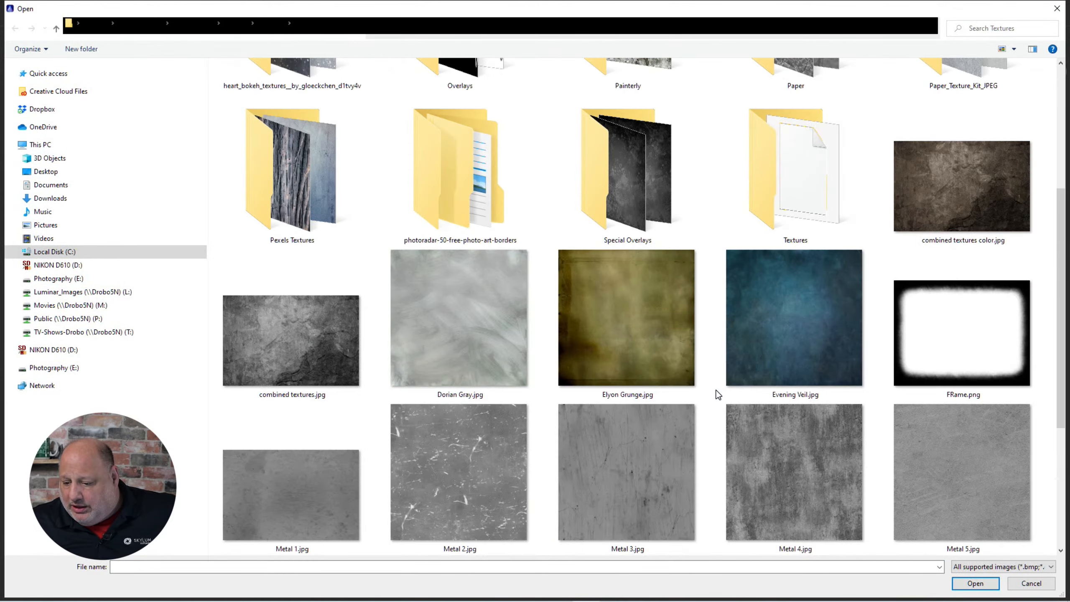
{"action": "left_click", "coordinate": [935, 340]}
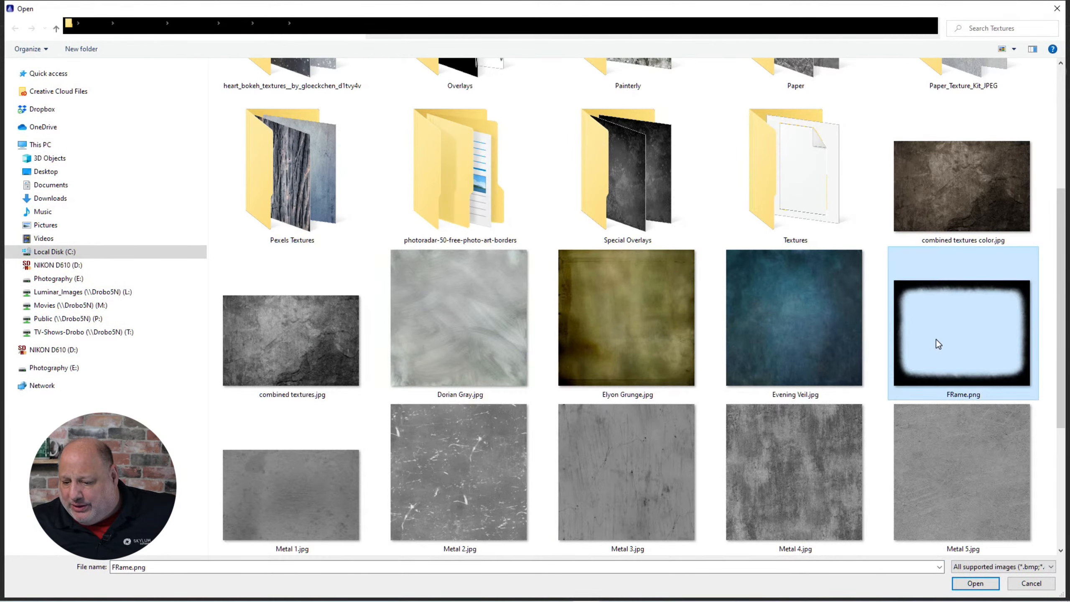
{"action": "left_click", "coordinate": [966, 586]}
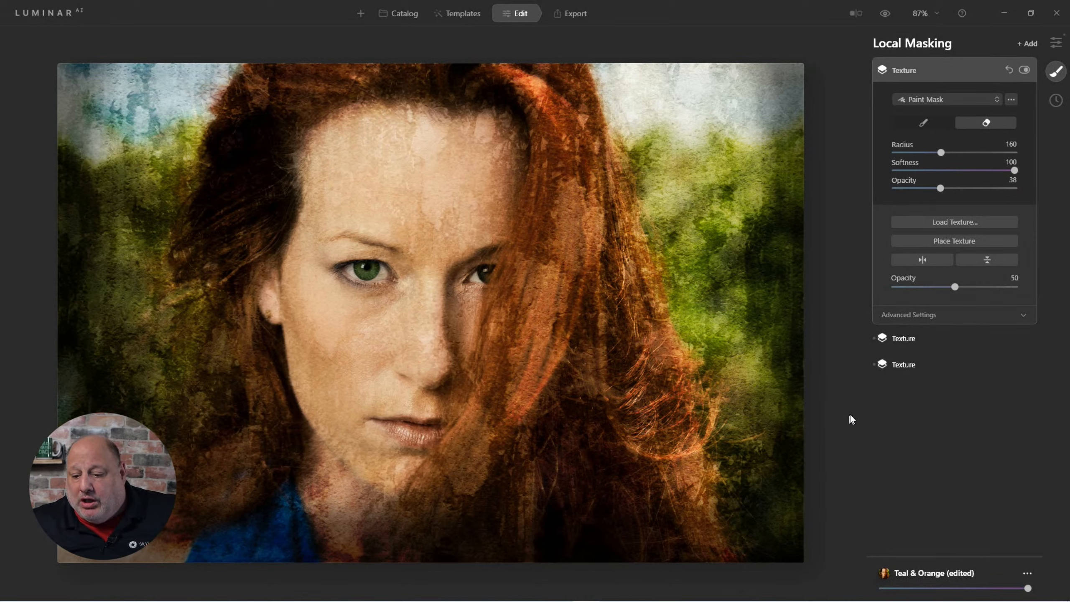
Resize the frame texture so that its upper edge sits just above the photo's upper edge.
{"action": "left_click", "coordinate": [946, 244]}
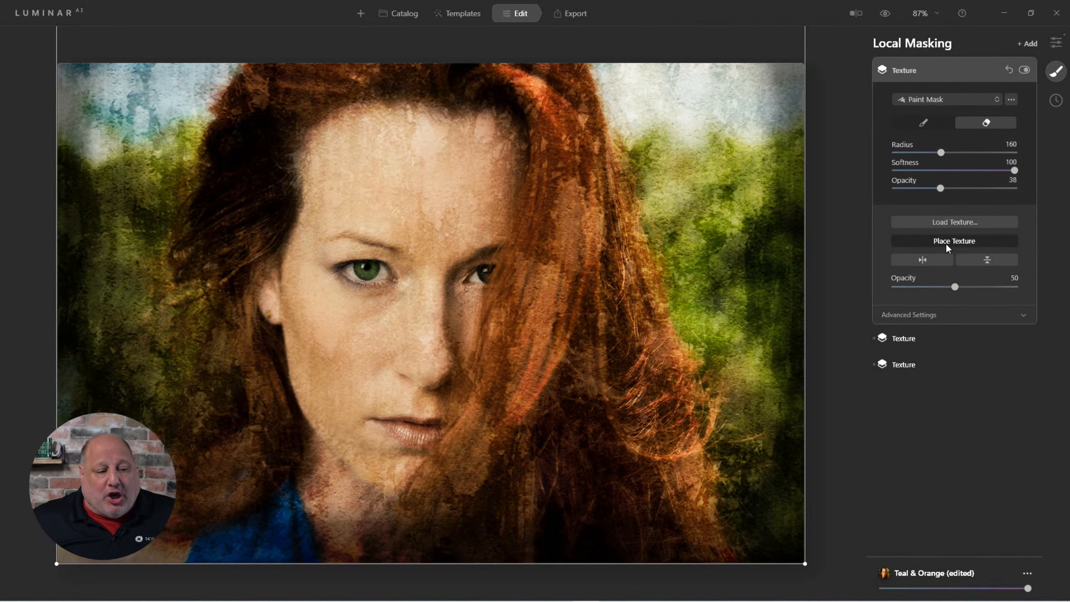
{"action": "scroll", "coordinate": [503, 232], "scroll_direction": "down", "scroll_amount": 3}
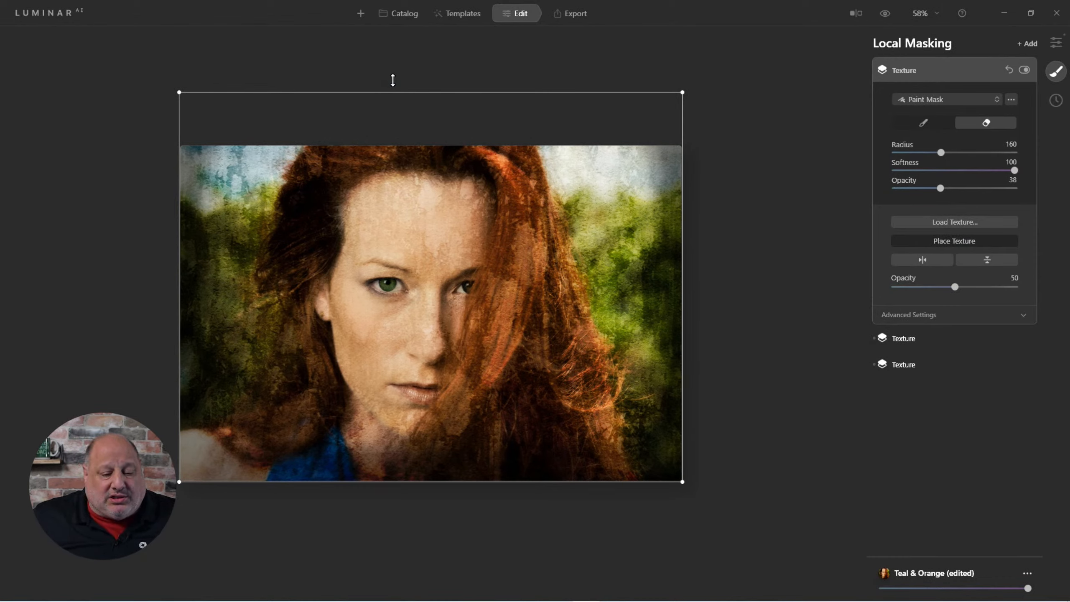
{"action": "left_click_drag", "start_coordinate": [389, 83], "coordinate": [378, 136]}
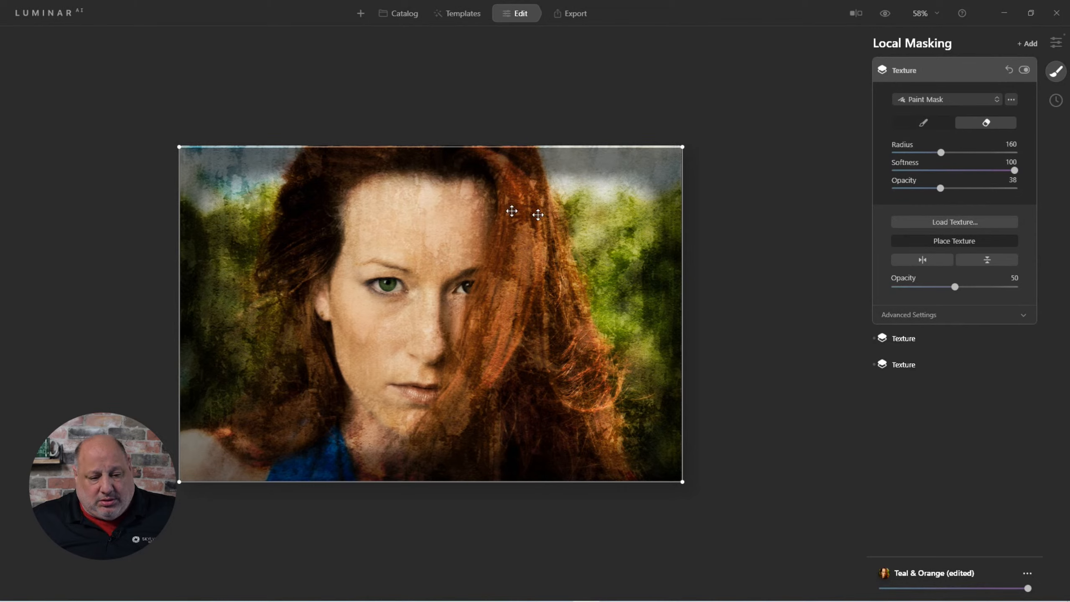
{"action": "left_click", "coordinate": [959, 241]}
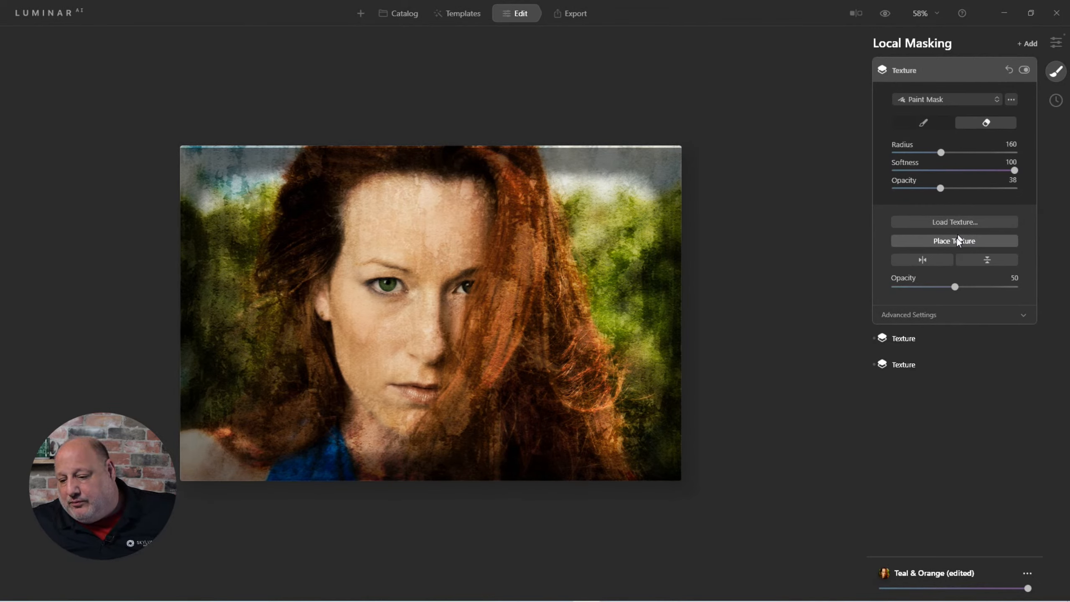
{"action": "left_click", "coordinate": [956, 240]}
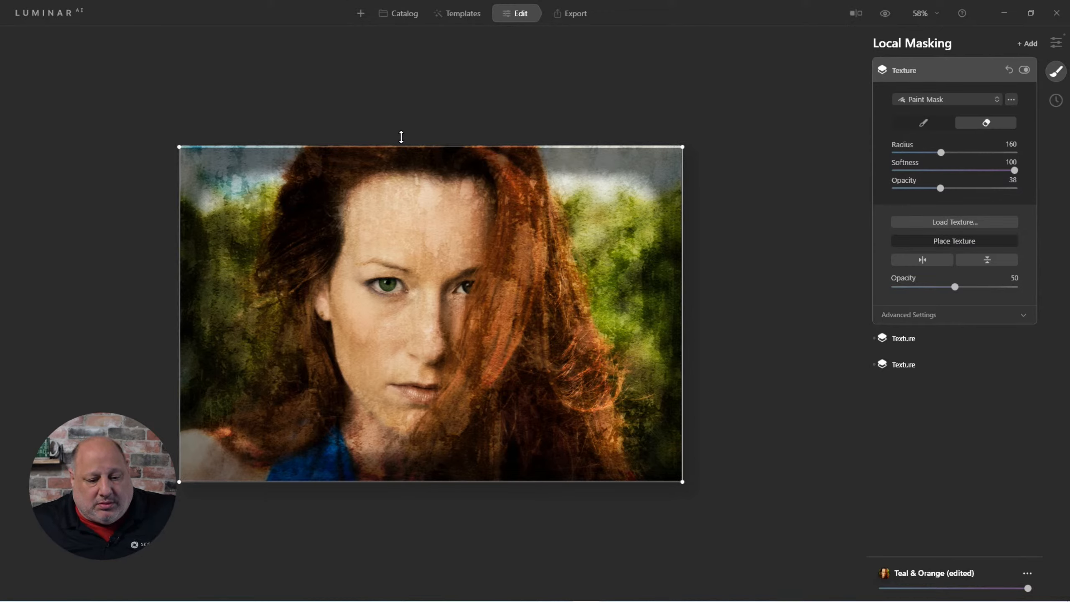
{"action": "left_click_drag", "start_coordinate": [401, 137], "coordinate": [403, 131]}
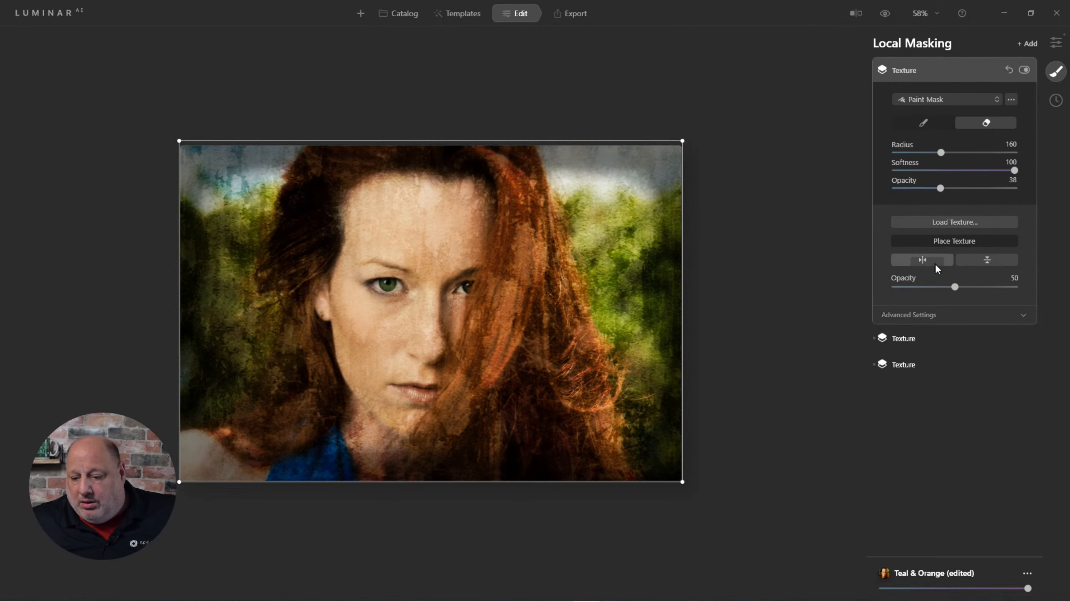
{"action": "left_click", "coordinate": [941, 239]}
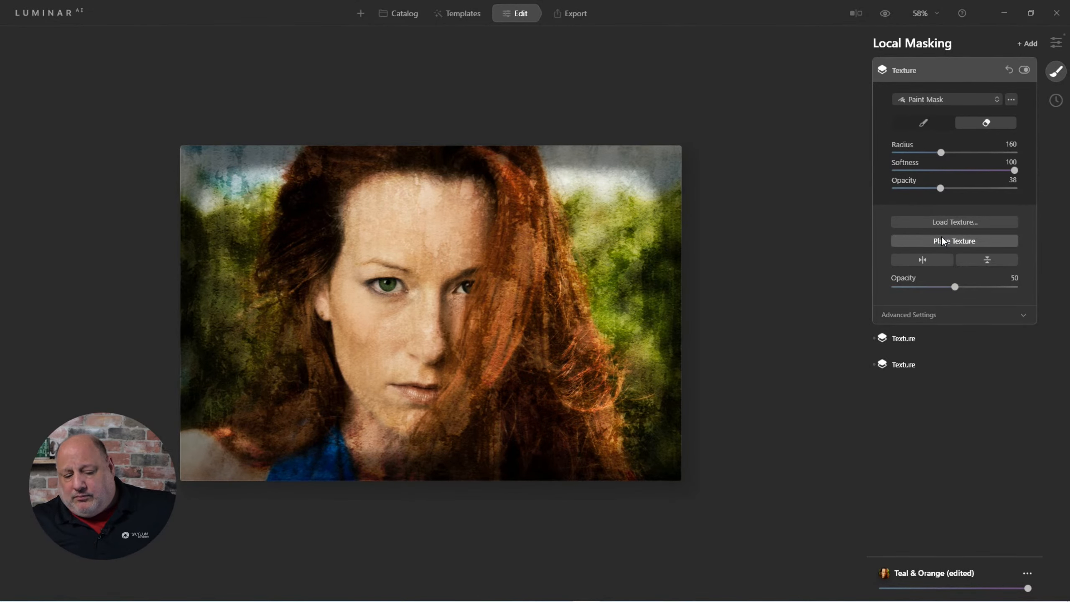
Blend the frame texture in Hard Light mode and reduce its opacity from full strength to 63.
{"action": "left_click_drag", "start_coordinate": [952, 288], "coordinate": [1032, 297]}
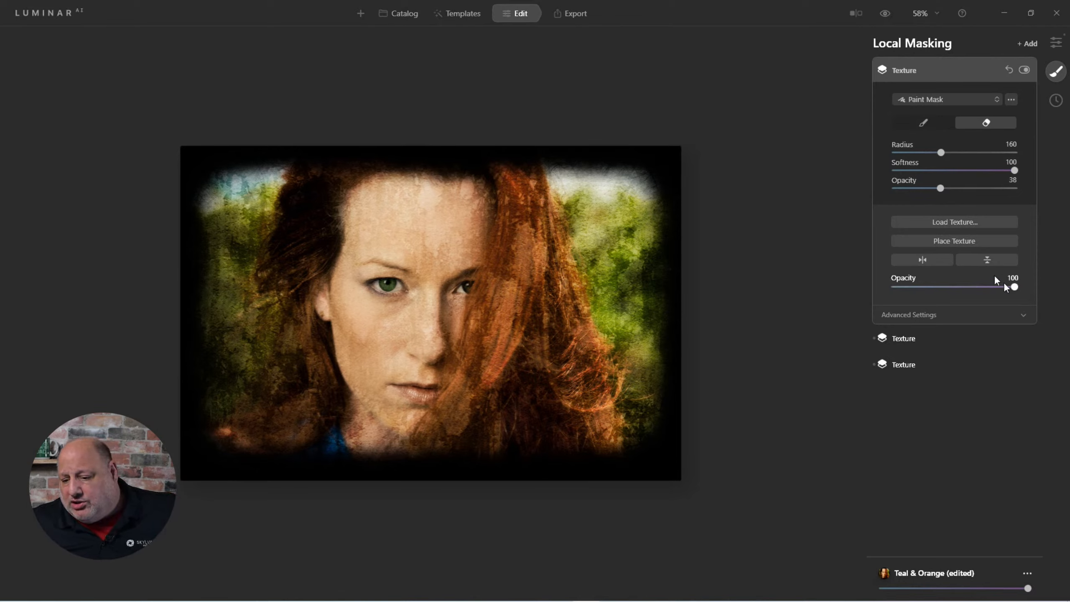
{"action": "left_click", "coordinate": [922, 316]}
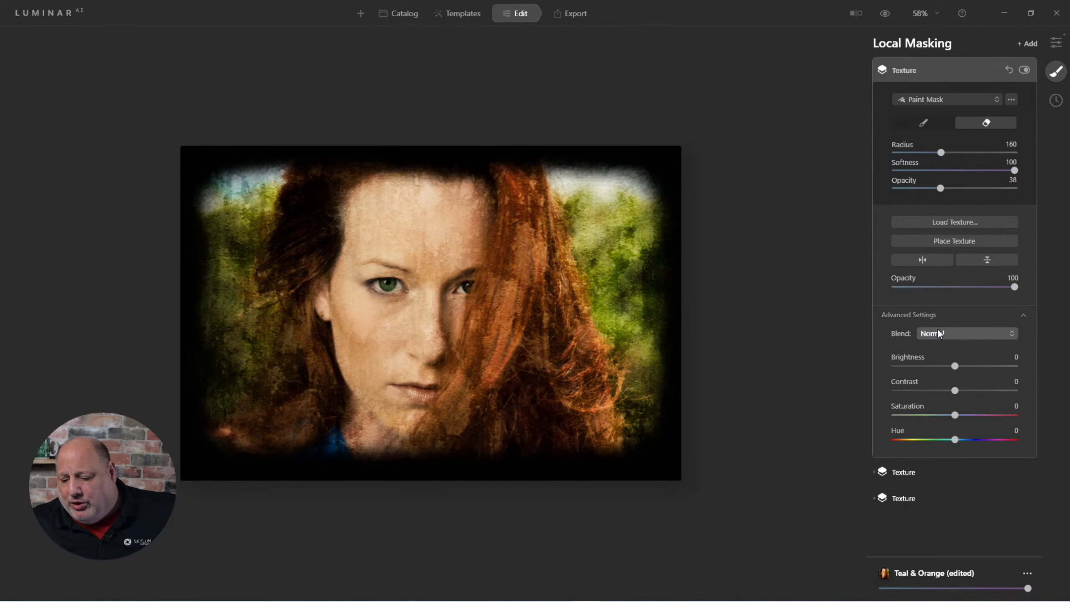
{"action": "left_click", "coordinate": [937, 331]}
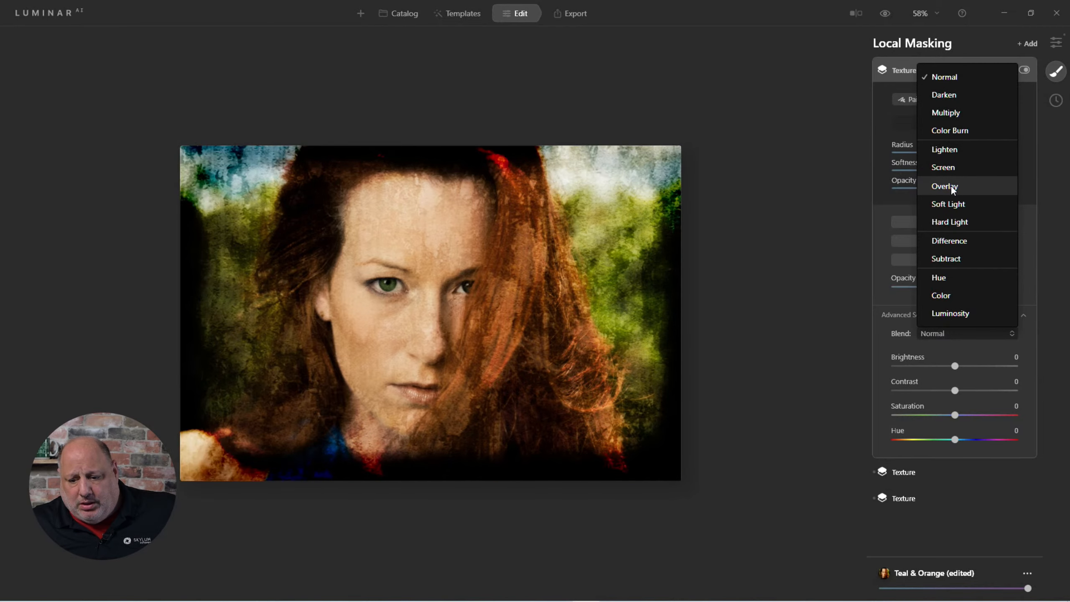
{"action": "left_click", "coordinate": [950, 222]}
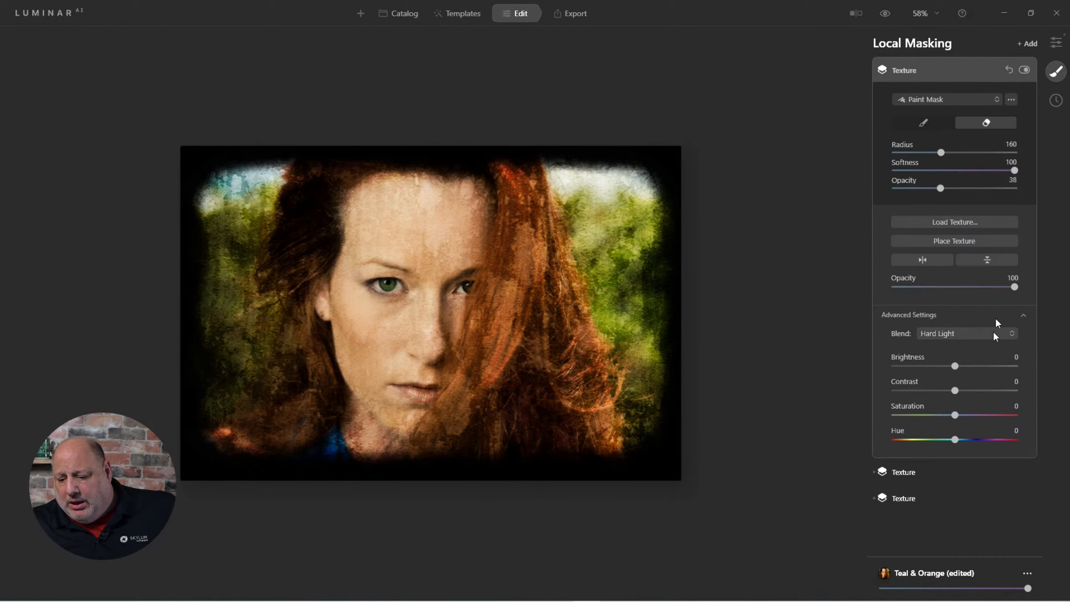
{"action": "left_click_drag", "start_coordinate": [1012, 287], "coordinate": [972, 295]}
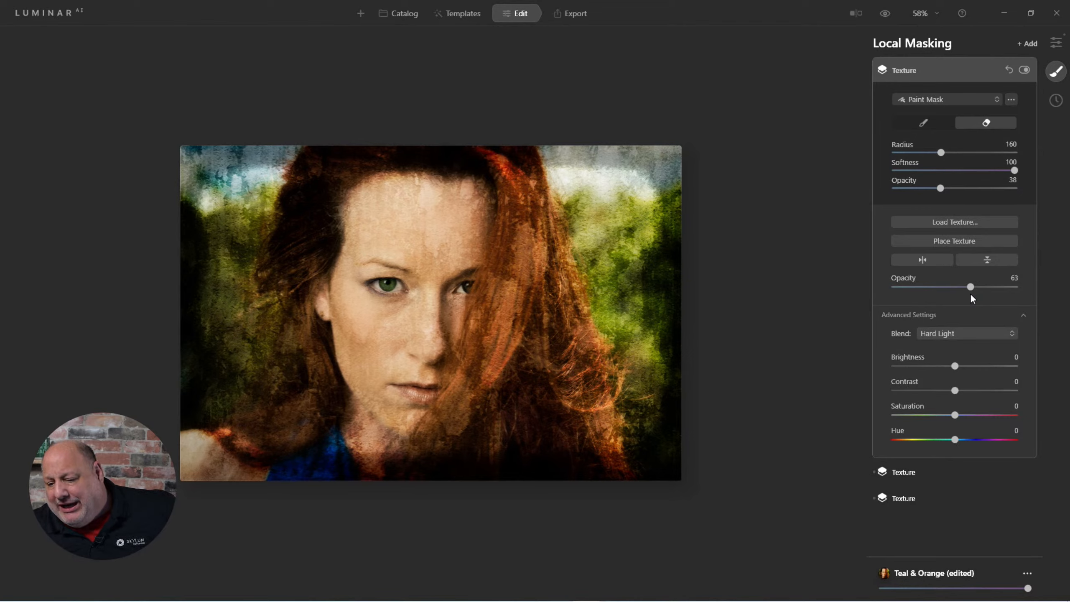
Remove the frame texture adjustment from Local Masking, keeping the other two textures.
{"action": "left_click", "coordinate": [901, 70]}
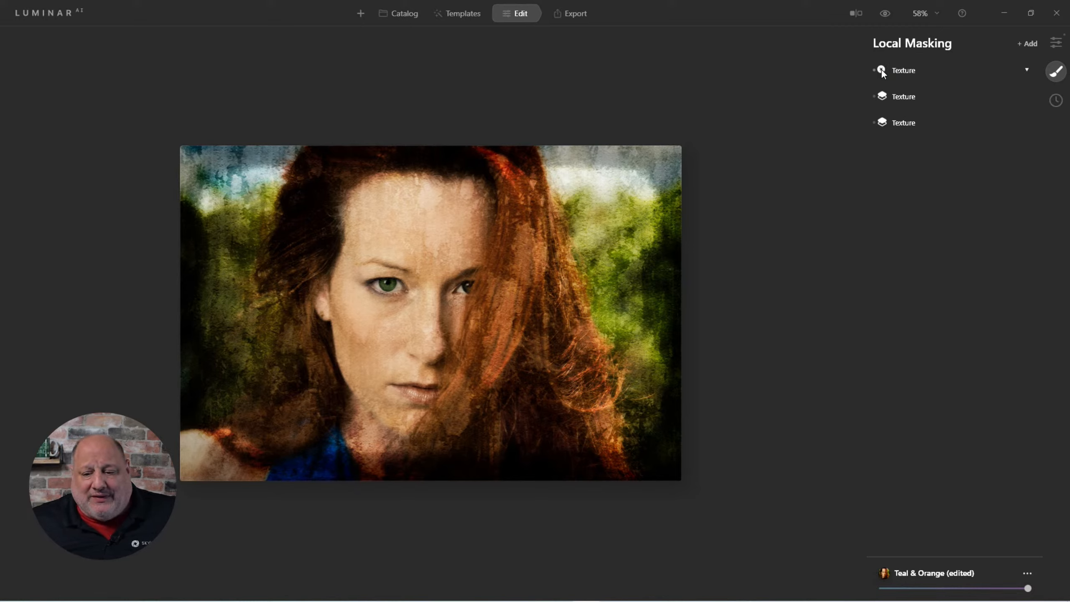
{"action": "left_click", "coordinate": [881, 69]}
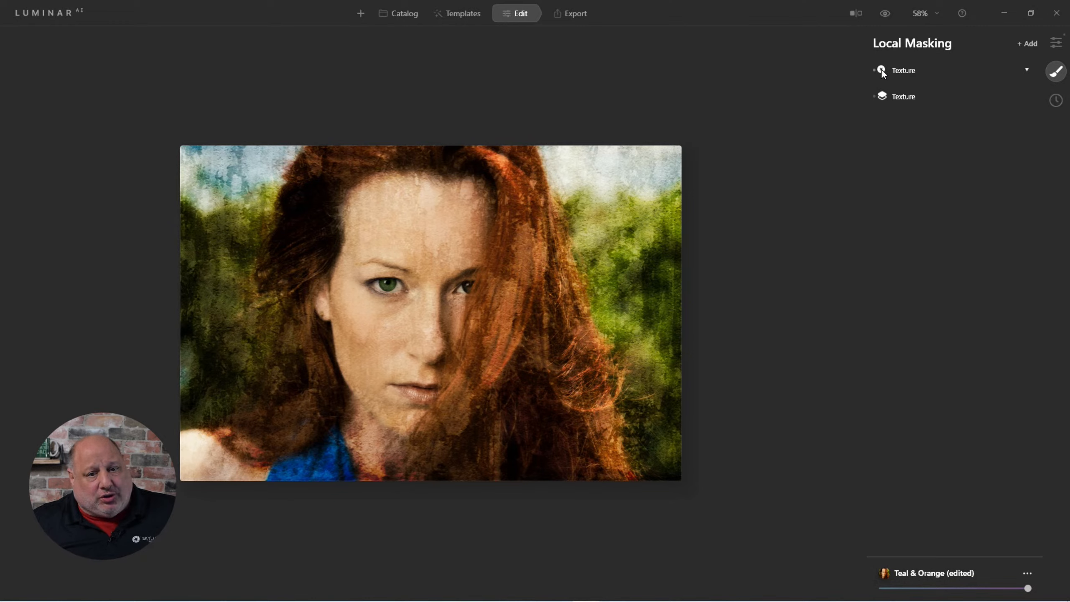
Add a Vignette centred between the woman's eyes with an amount of -50 and a size of 22.
{"action": "left_click", "coordinate": [1056, 45]}
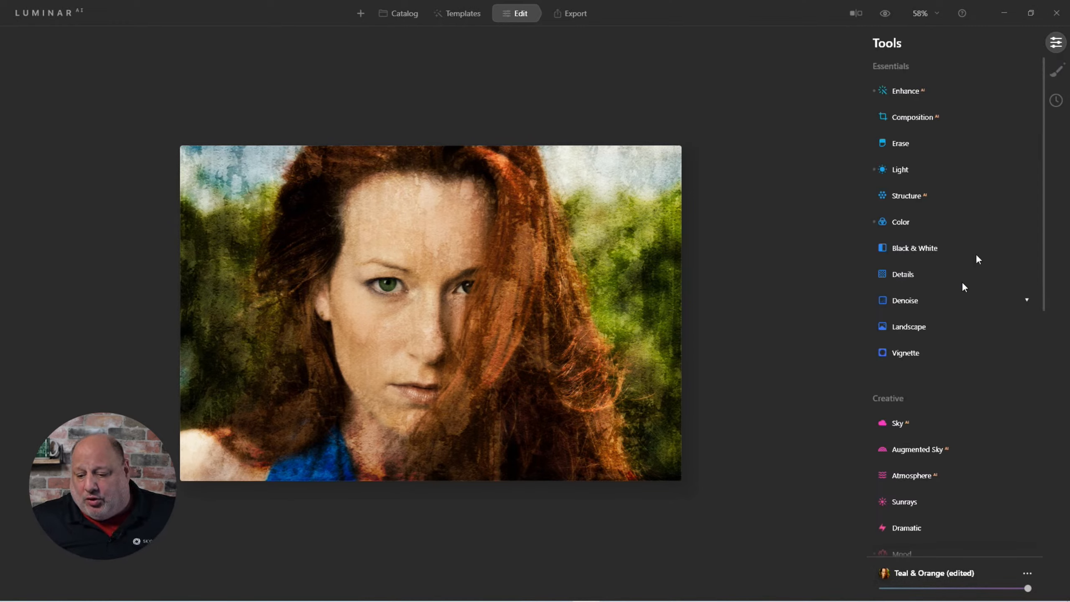
{"action": "left_click", "coordinate": [903, 353]}
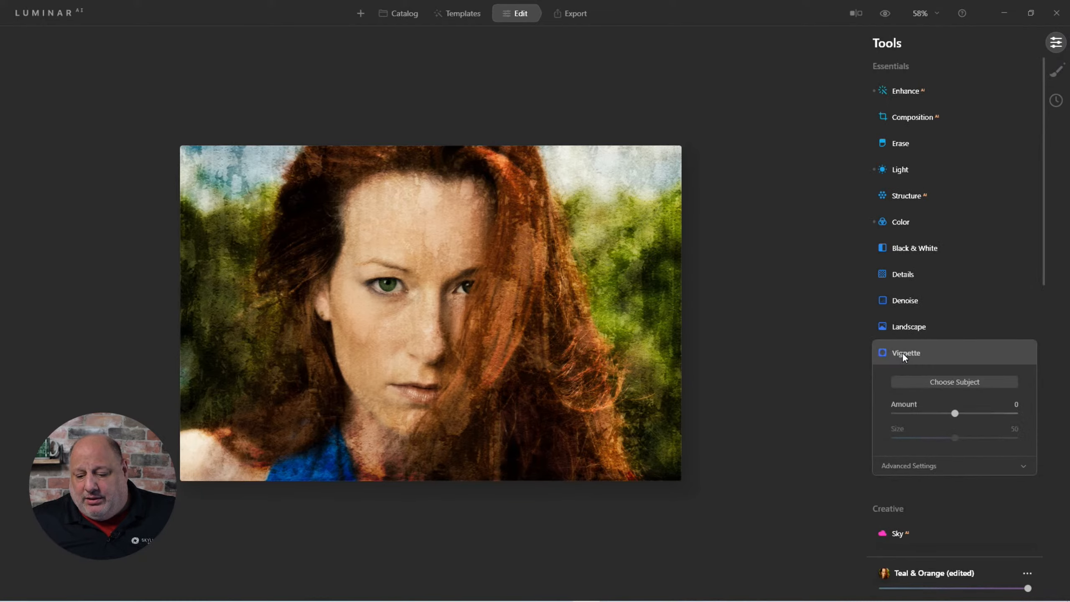
{"action": "left_click", "coordinate": [948, 382]}
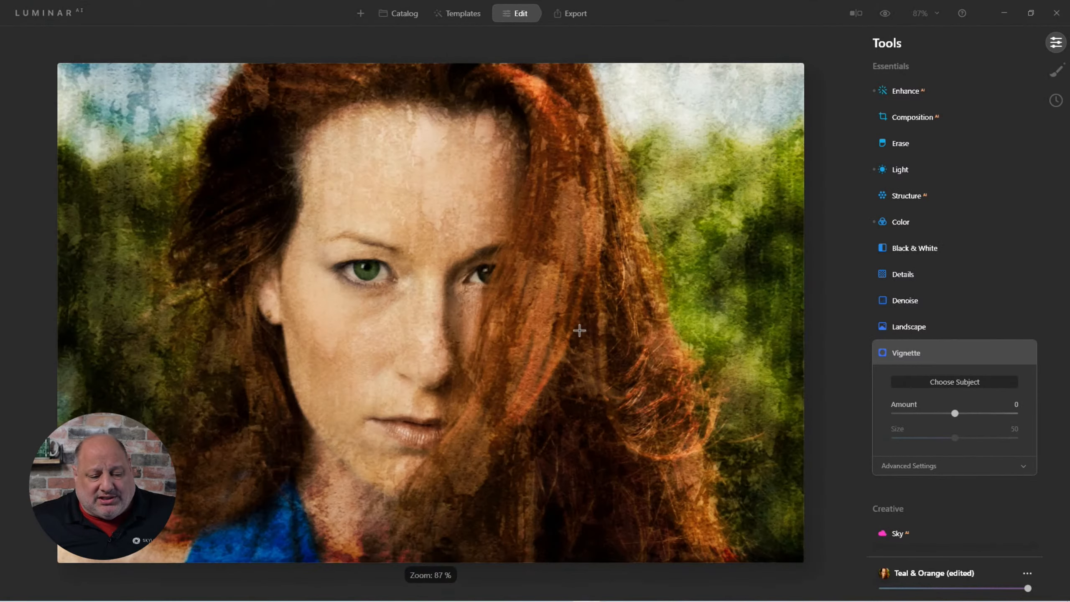
{"action": "left_click", "coordinate": [418, 283]}
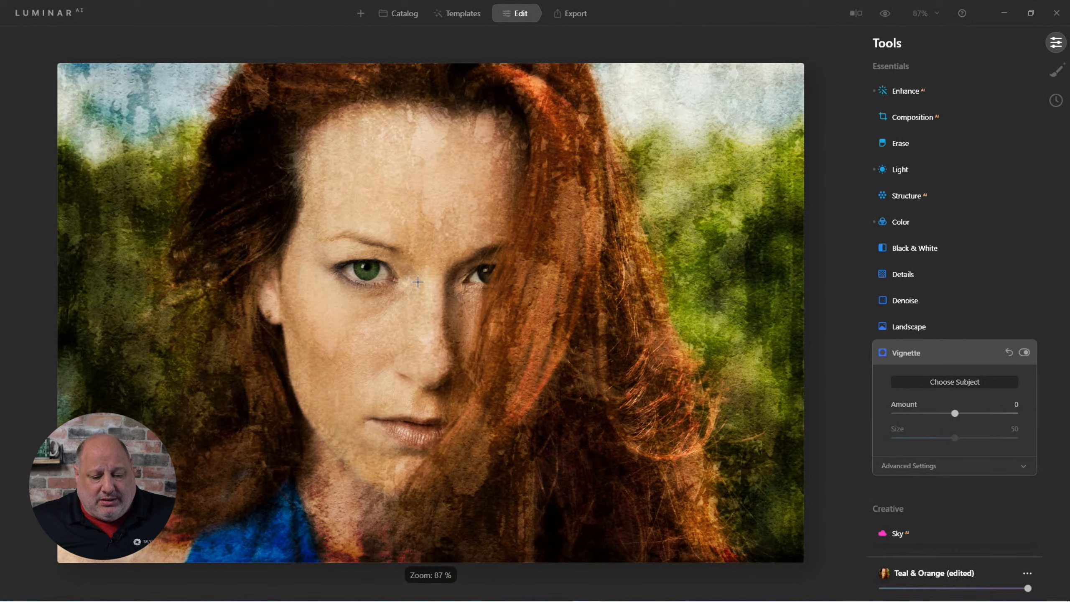
{"action": "left_click_drag", "start_coordinate": [953, 413], "coordinate": [922, 437]}
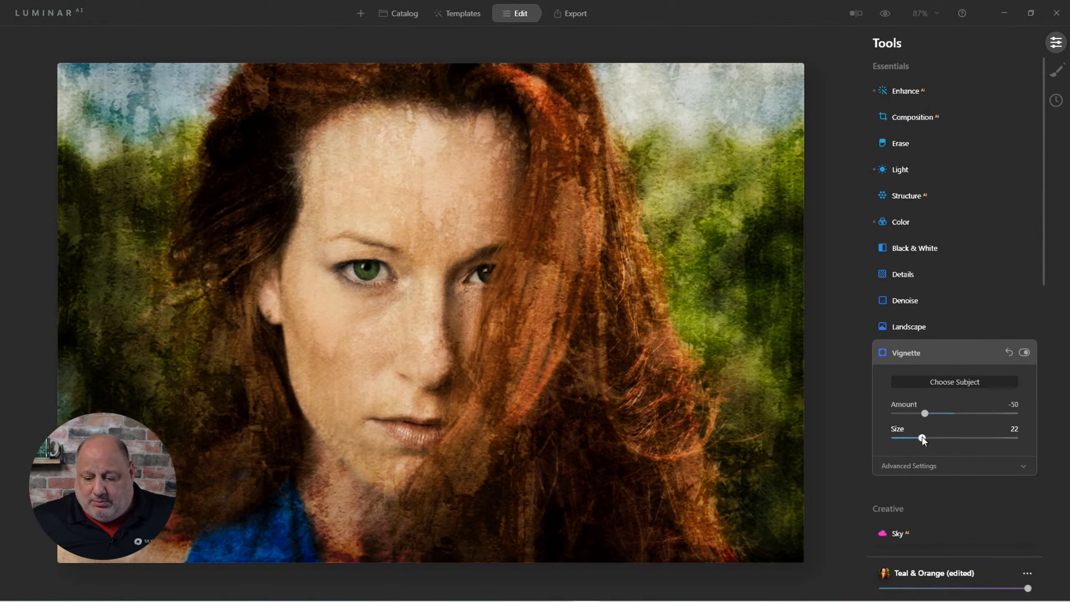
With the vignette amount at -100, set its feather to 70, roundness to 47 and inner light to 10.
{"action": "left_click", "coordinate": [916, 466]}
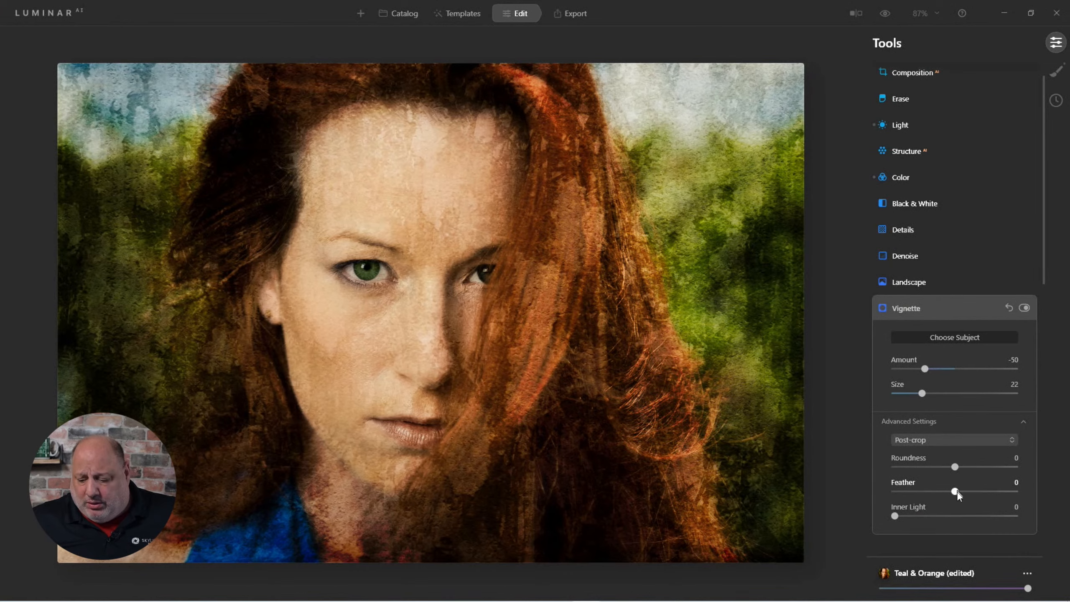
{"action": "left_click_drag", "start_coordinate": [1024, 502], "coordinate": [903, 499]}
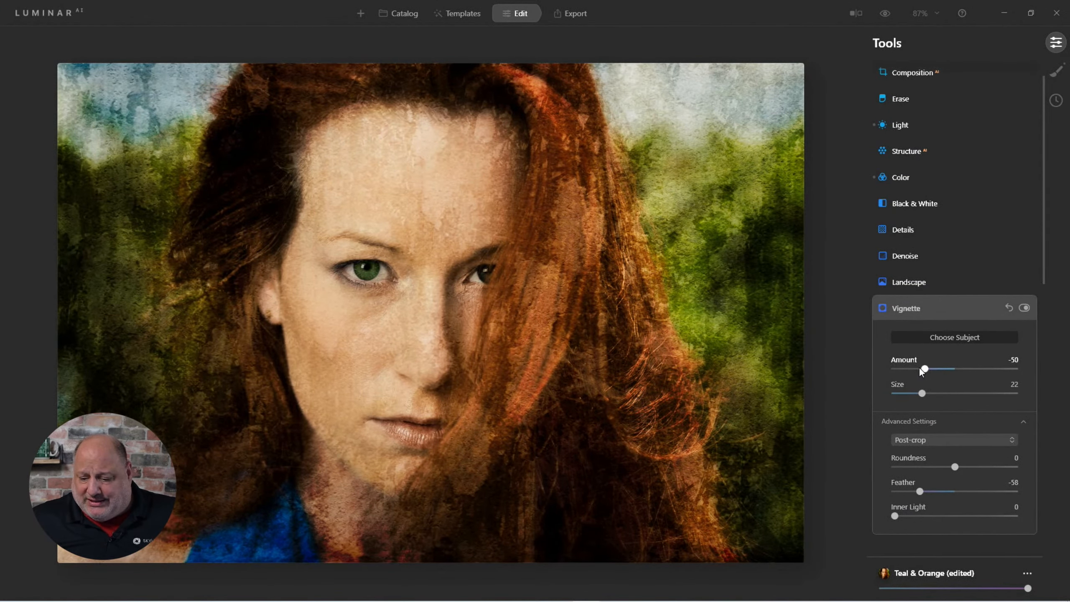
{"action": "left_click_drag", "start_coordinate": [923, 368], "coordinate": [848, 358]}
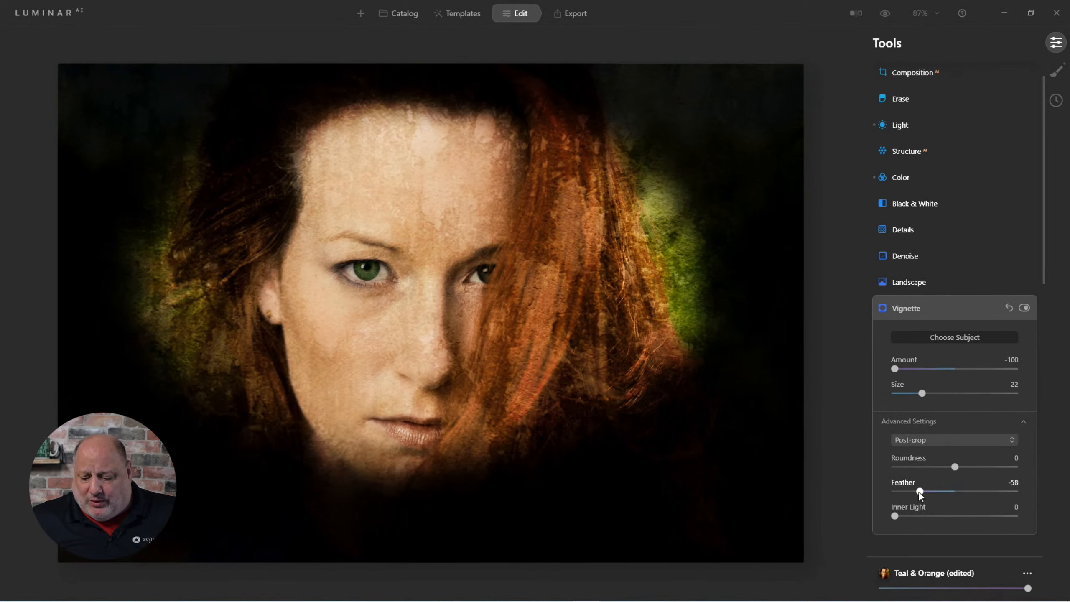
{"action": "left_click_drag", "start_coordinate": [919, 495], "coordinate": [997, 491]}
{"action": "left_click", "coordinate": [982, 465]}
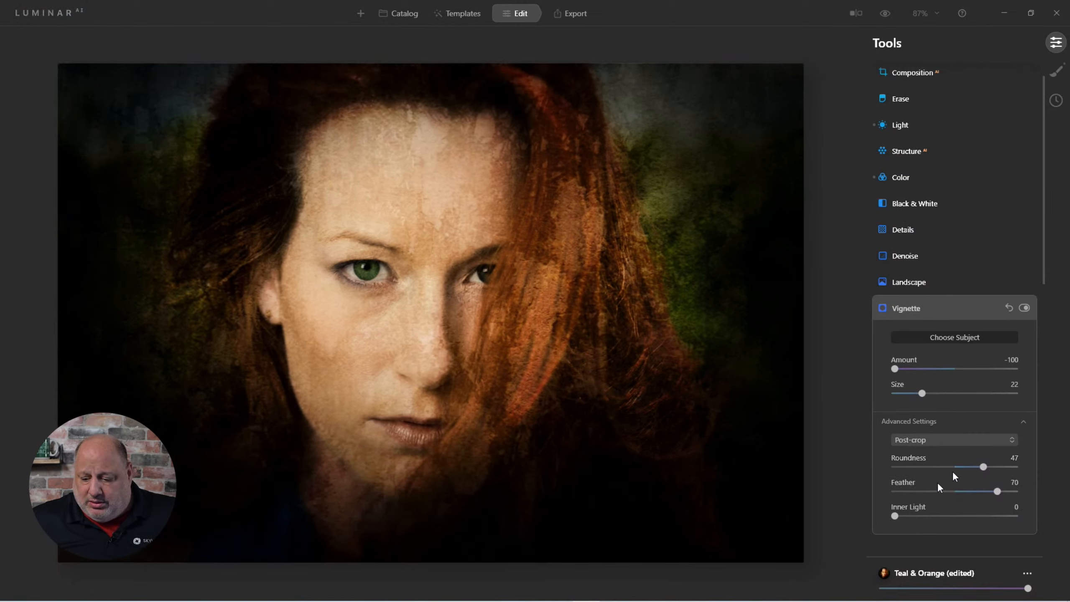
{"action": "left_click_drag", "start_coordinate": [895, 515], "coordinate": [907, 517]}
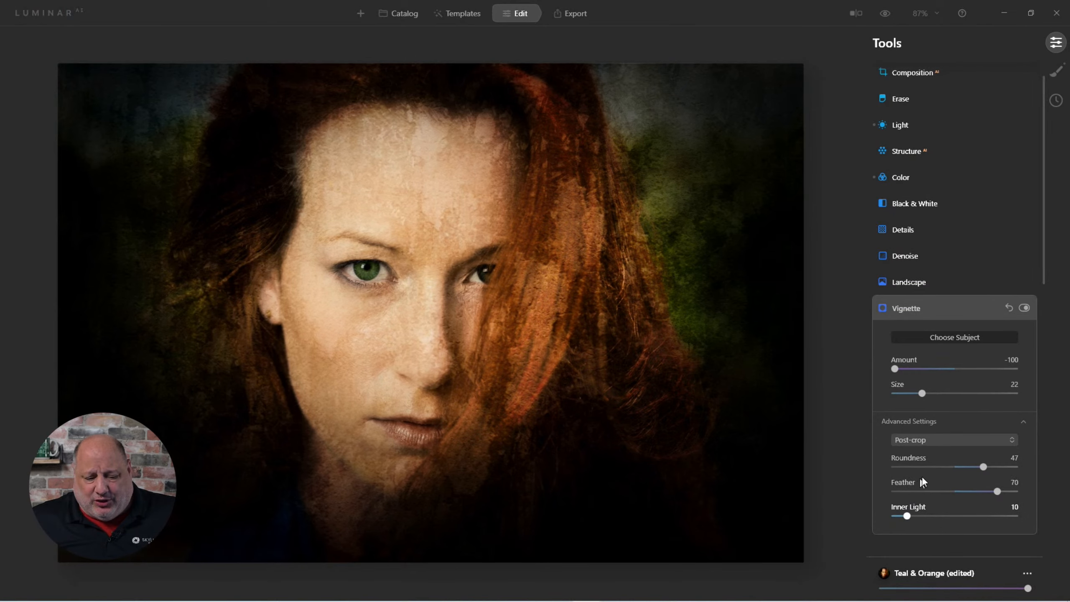
Try a vignette amount of -30, compare the photo with and without the vignette, and set the amount to -53.
{"action": "left_click_drag", "start_coordinate": [894, 369], "coordinate": [933, 371]}
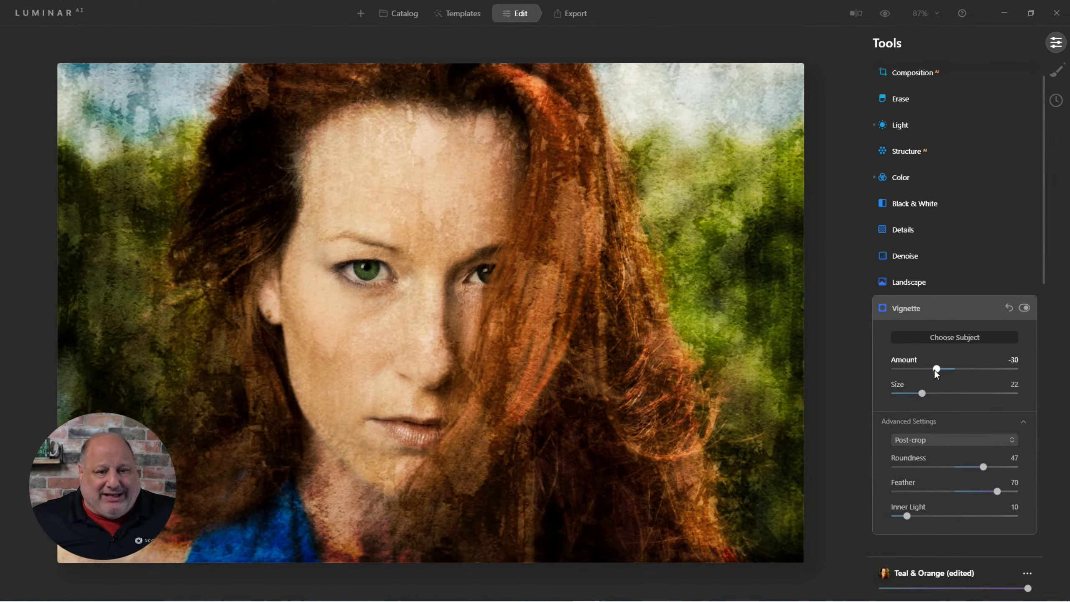
{"action": "left_click", "coordinate": [1027, 308]}
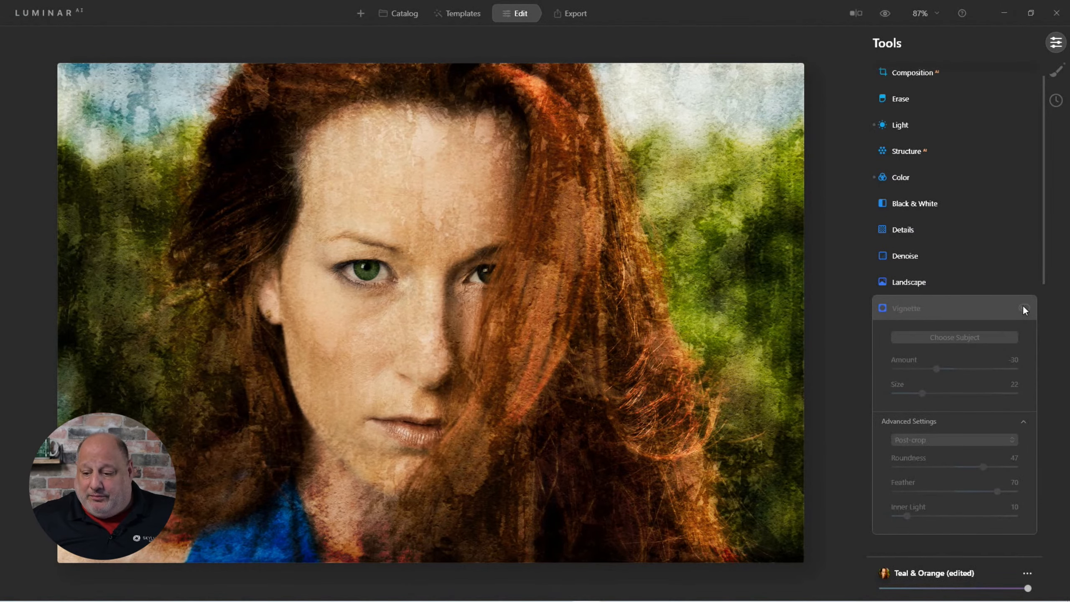
{"action": "left_click", "coordinate": [1023, 305]}
{"action": "left_click_drag", "start_coordinate": [929, 371], "coordinate": [920, 371]}
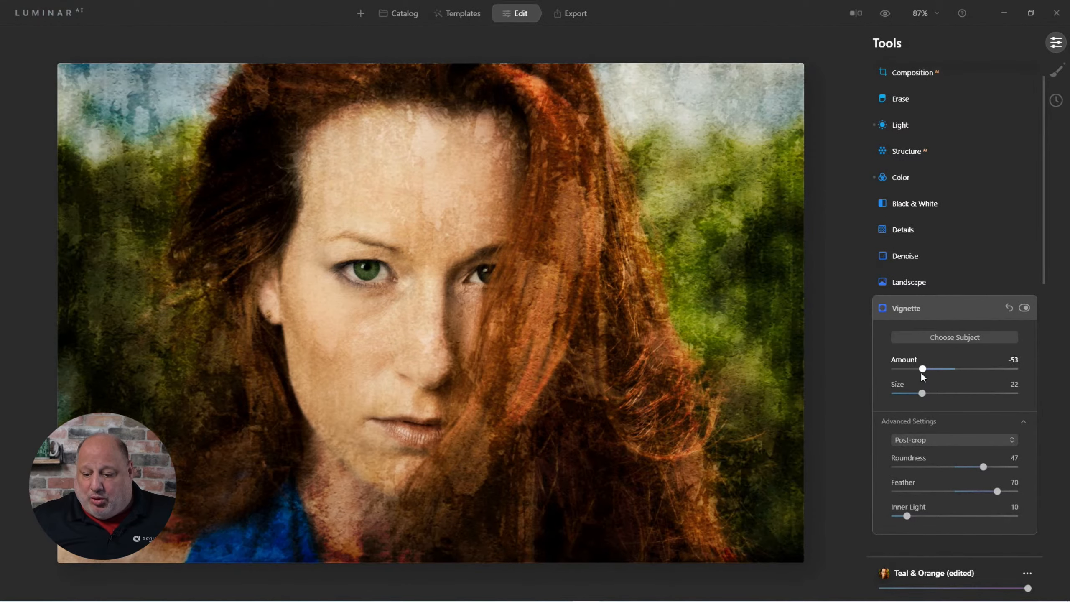
Compare the photo with the vignette off and on, and set the vignette's feather to 27.
{"action": "left_click", "coordinate": [1024, 308]}
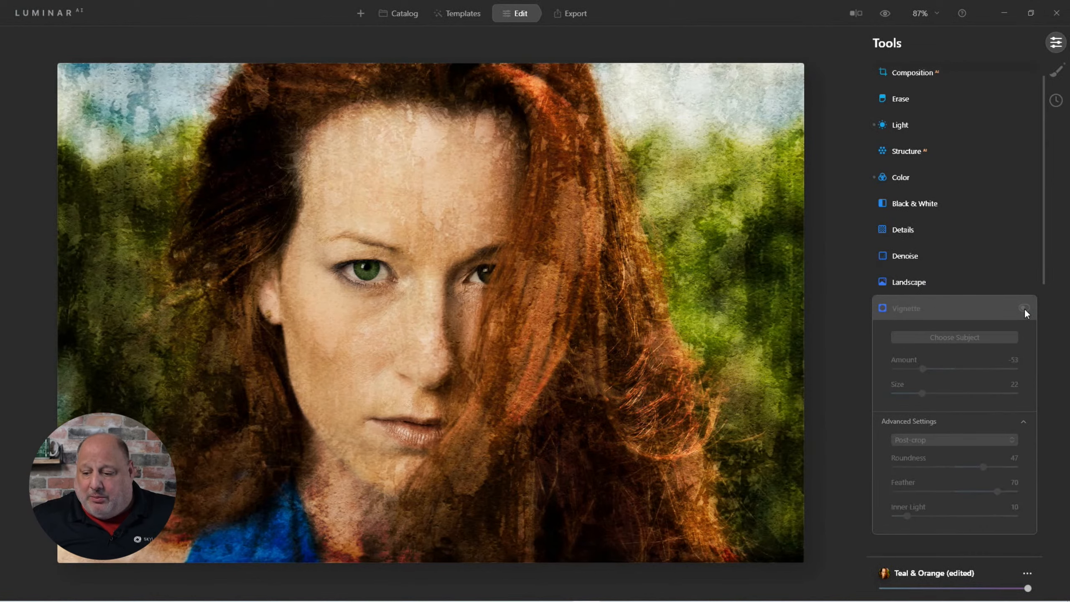
{"action": "left_click", "coordinate": [1024, 307]}
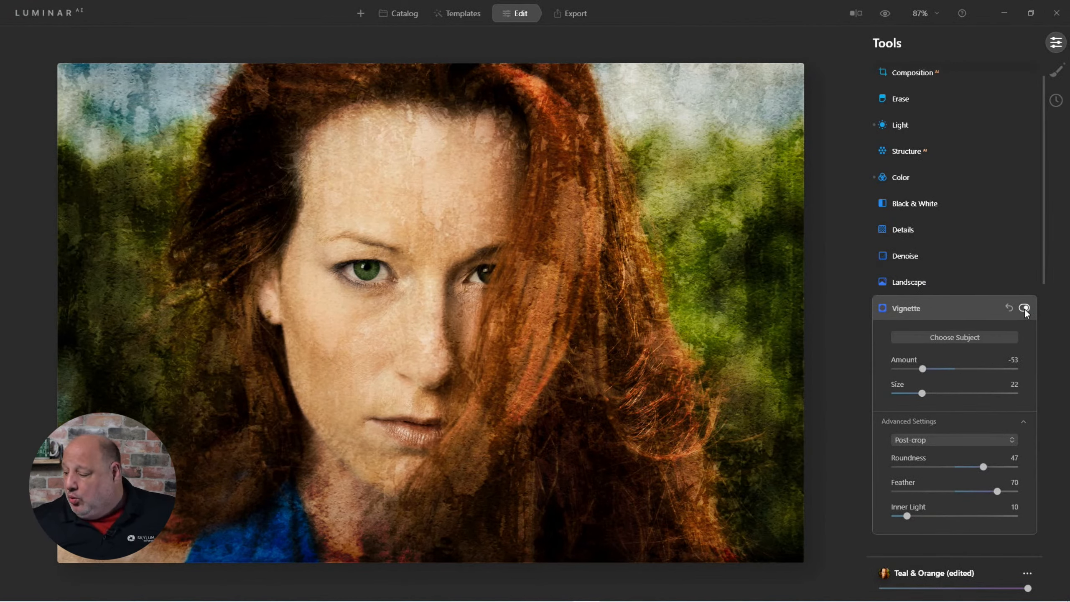
{"action": "left_click", "coordinate": [1024, 308]}
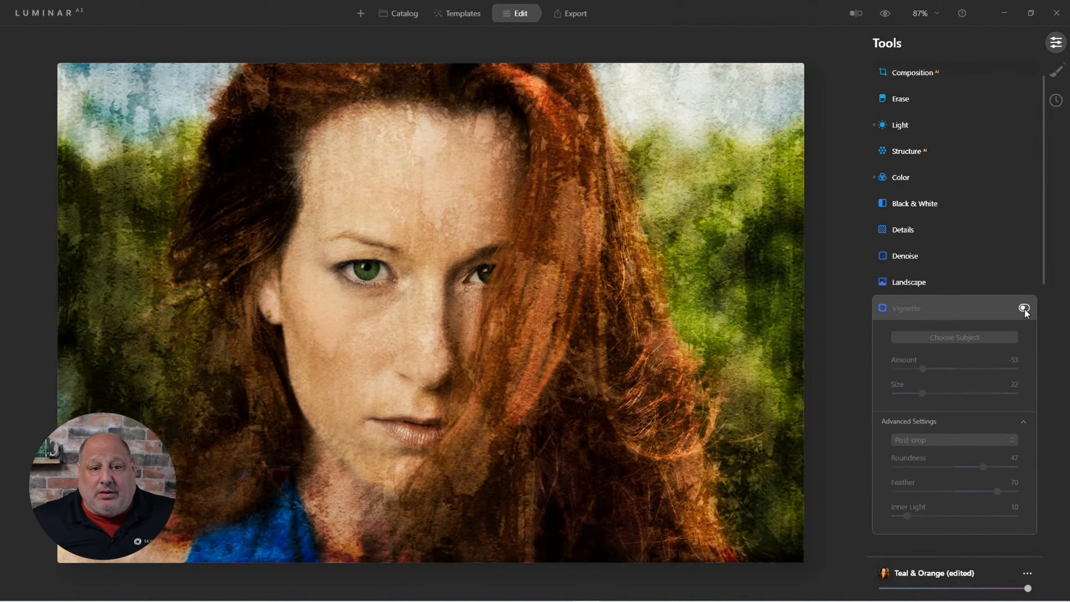
{"action": "left_click", "coordinate": [1024, 307]}
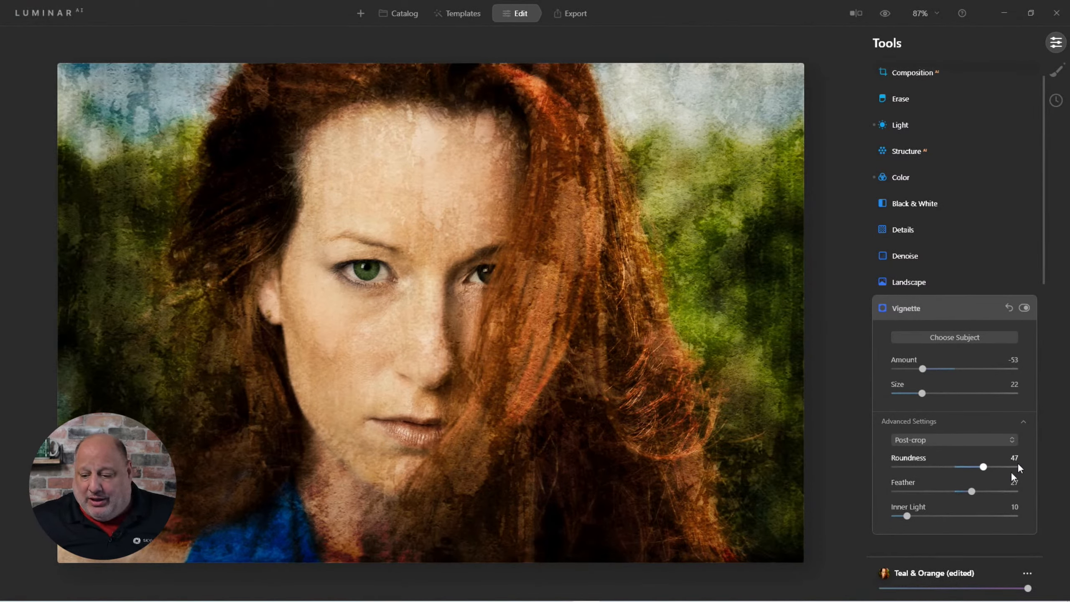
{"action": "left_click", "coordinate": [1026, 308]}
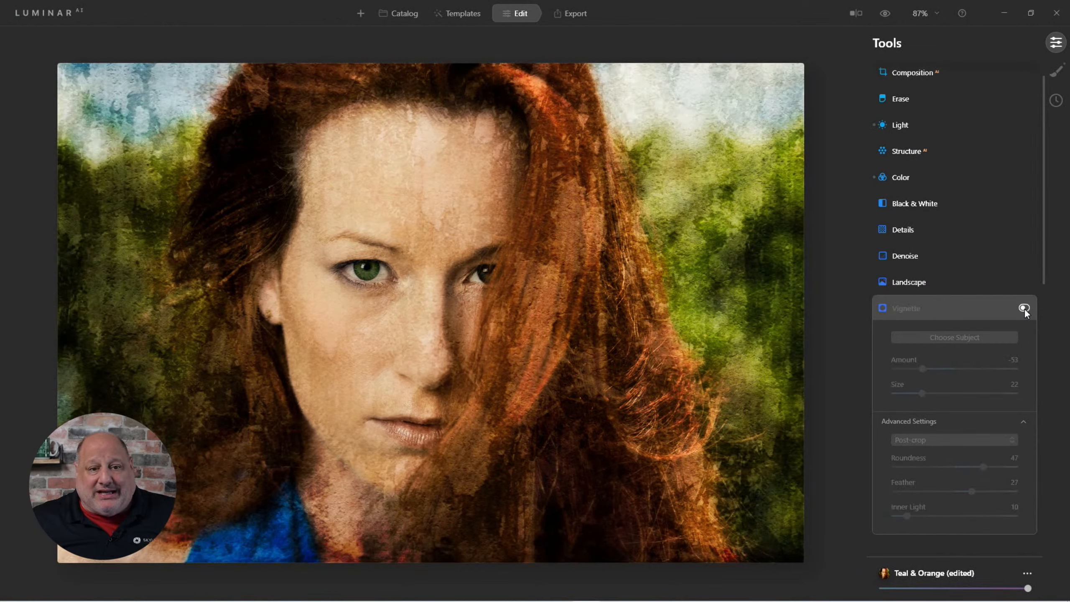
{"action": "left_click", "coordinate": [1025, 309]}
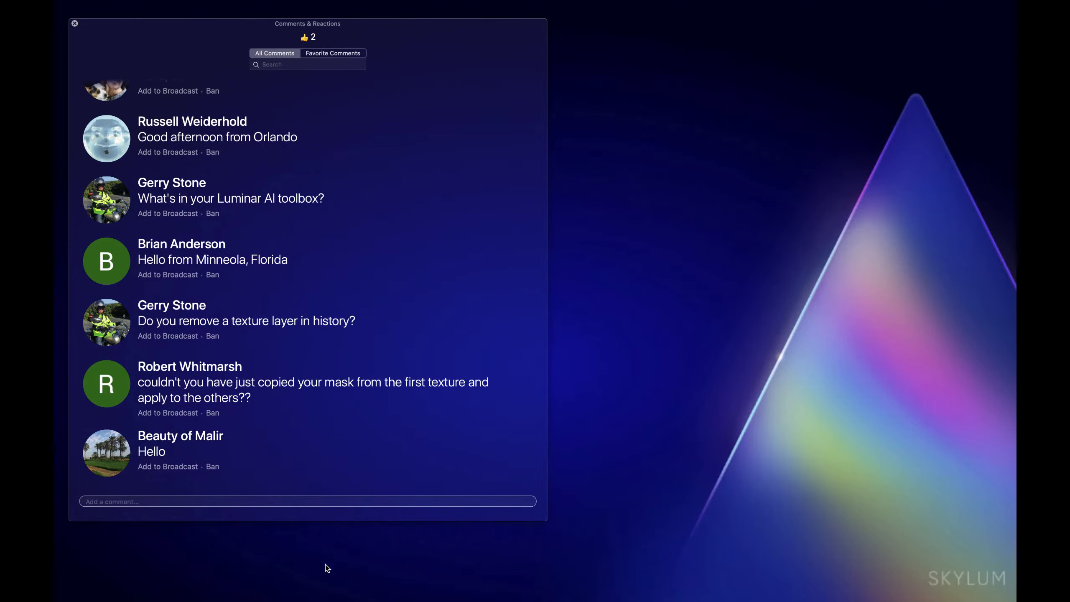
Switch to the Comments & Reactions window and look through the viewers' comments.
{"action": "scroll", "coordinate": [414, 478], "scroll_direction": "up", "scroll_amount": 5}
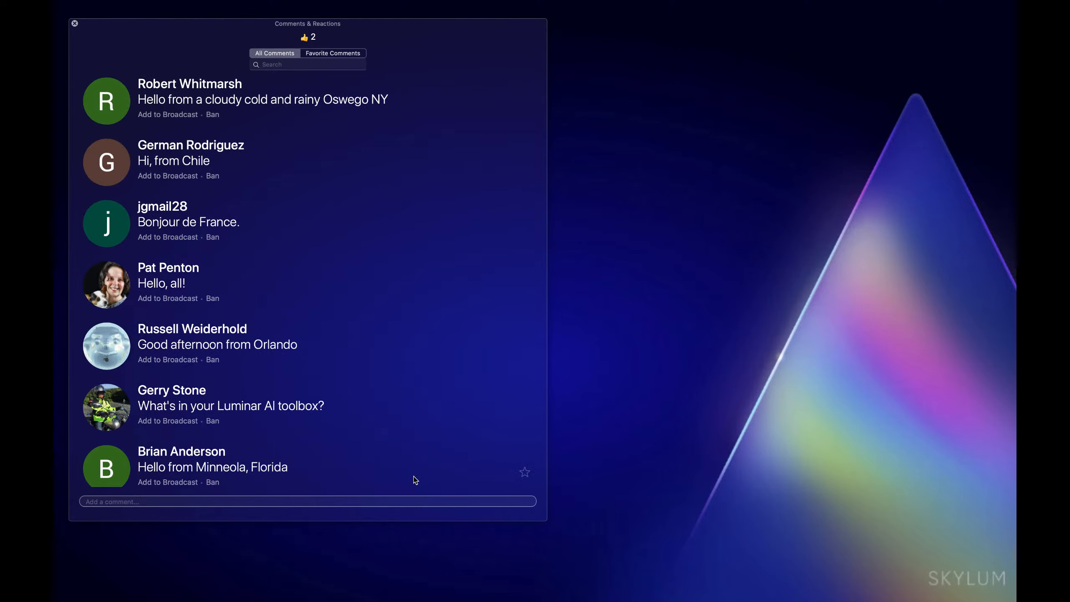
{"action": "scroll", "coordinate": [414, 479], "scroll_direction": "down", "scroll_amount": 3}
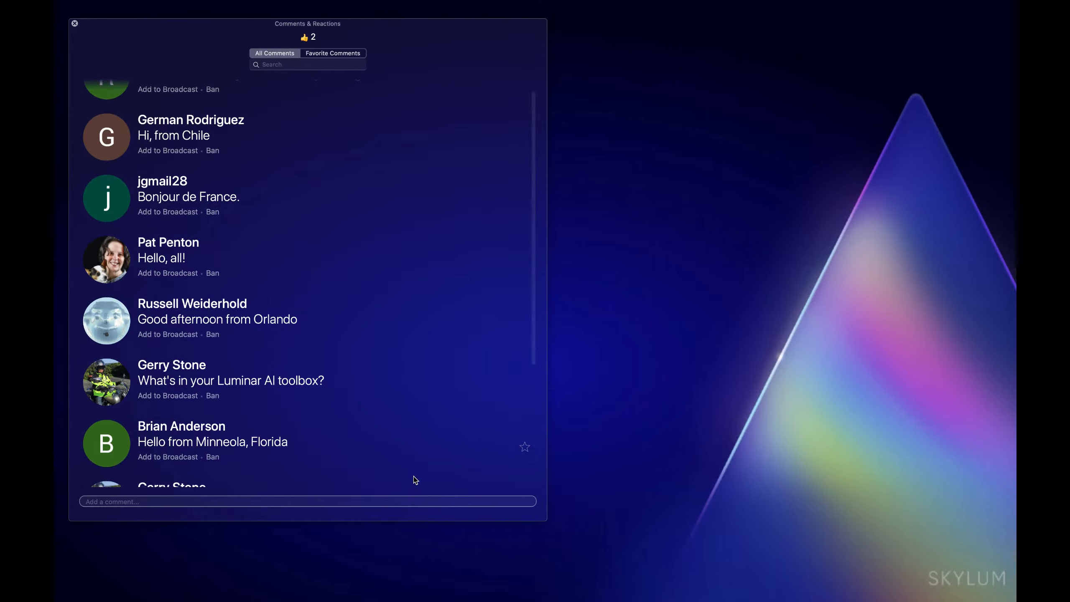
Read through the most recent viewer comments, including the questions about removing a texture layer and copying a mask between textures.
{"action": "scroll", "coordinate": [415, 480], "scroll_direction": "down", "scroll_amount": 6}
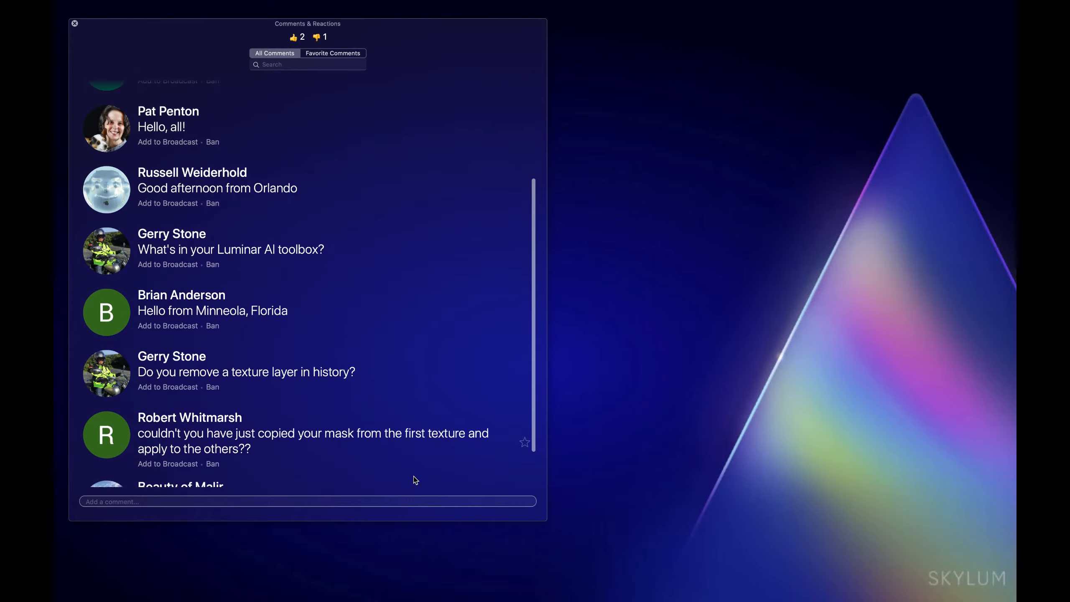
{"action": "scroll", "coordinate": [415, 480], "scroll_direction": "down", "scroll_amount": 1}
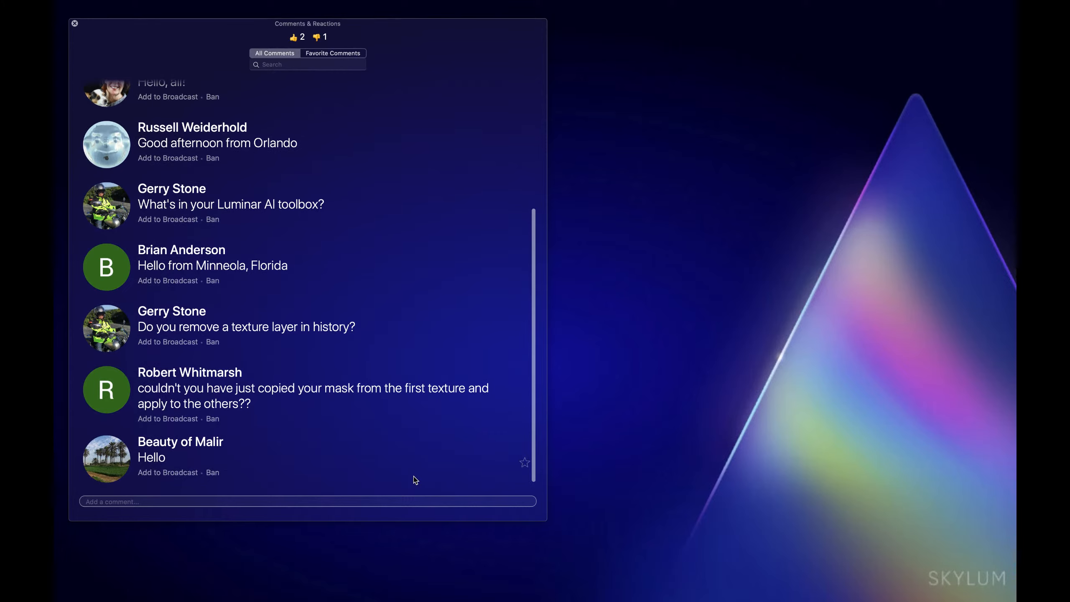
{"action": "scroll", "coordinate": [415, 480], "scroll_direction": "up", "scroll_amount": 1}
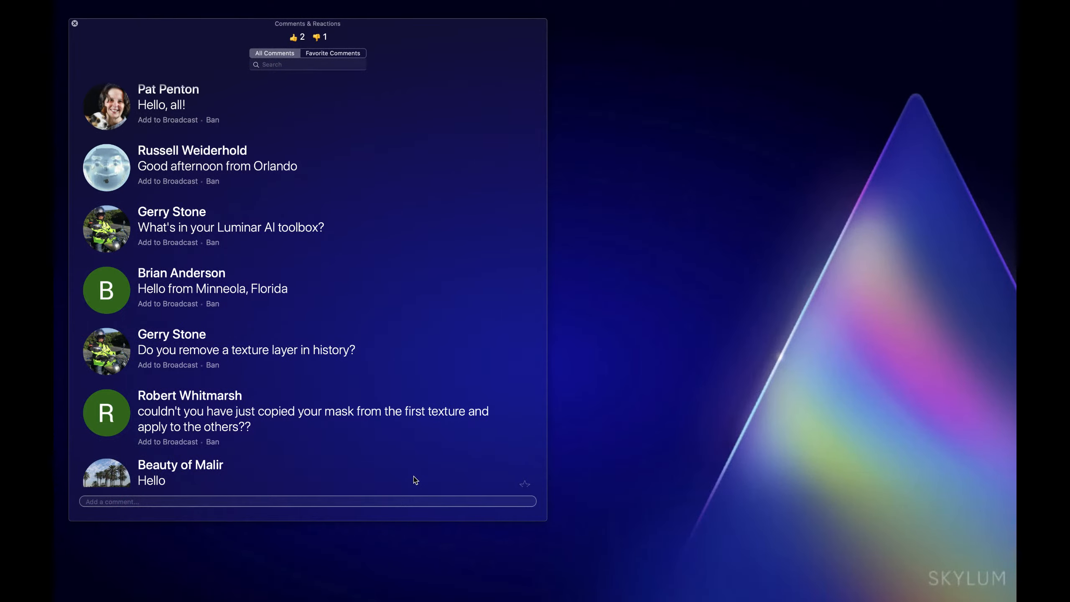
{"action": "scroll", "coordinate": [395, 448], "scroll_direction": "up", "scroll_amount": 1}
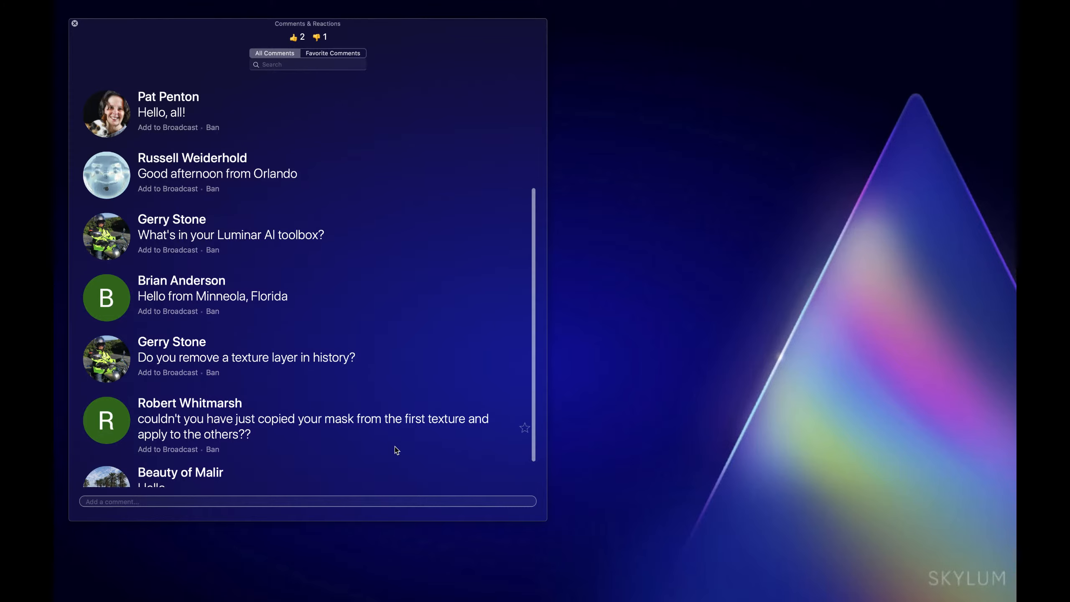
{"action": "scroll", "coordinate": [396, 450], "scroll_direction": "down", "scroll_amount": 3}
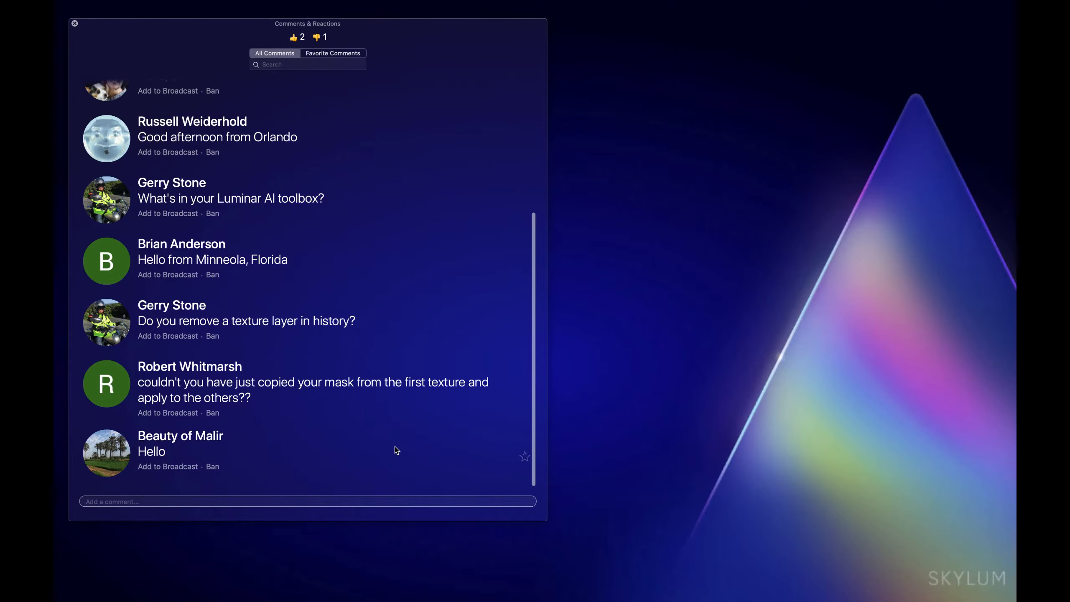
{"action": "scroll", "coordinate": [394, 447], "scroll_direction": "down", "scroll_amount": 1}
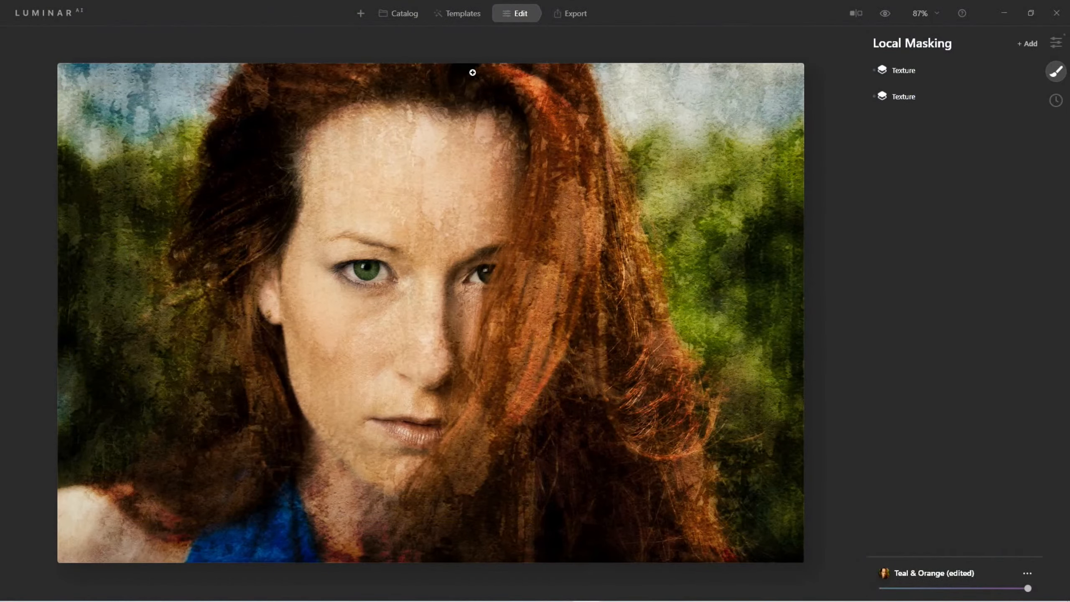
Copy the paint mask of the lower Texture layer in Local Masking and collapse that layer.
{"action": "left_click", "coordinate": [908, 98]}
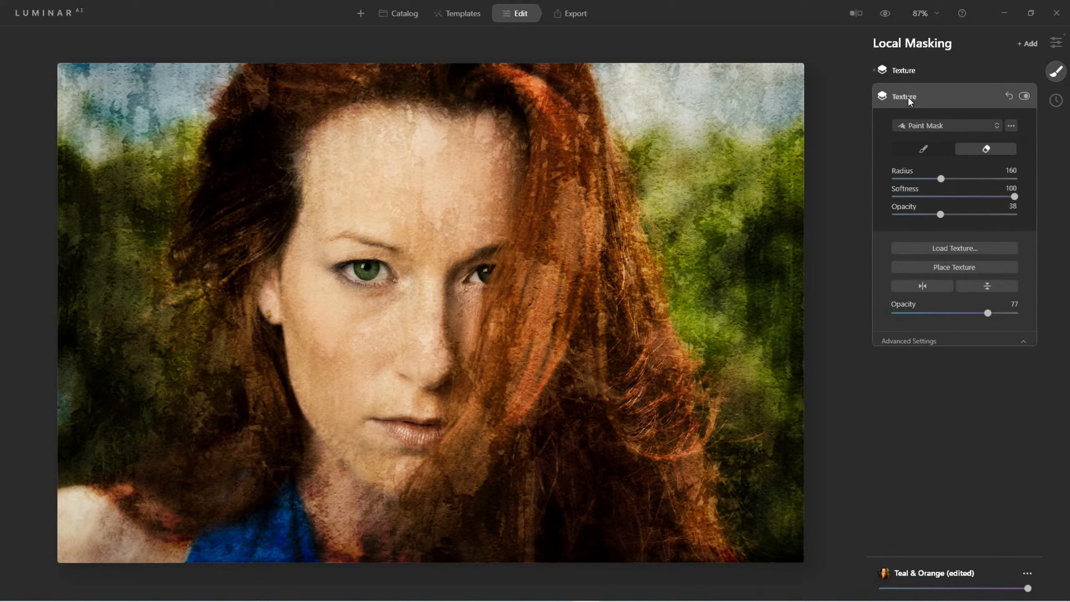
{"action": "left_click", "coordinate": [1011, 126]}
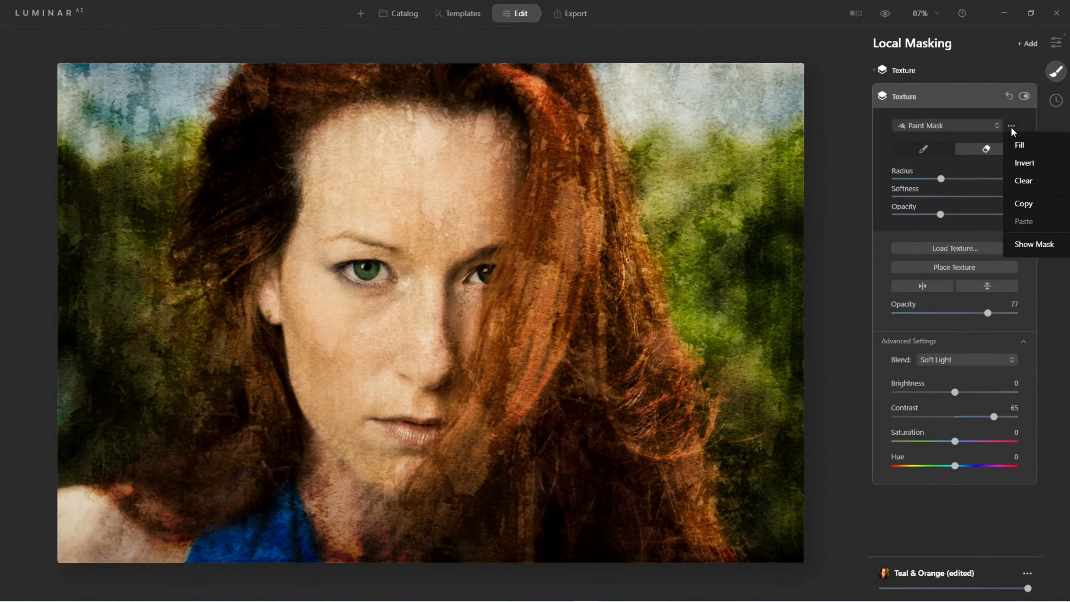
{"action": "left_click", "coordinate": [1018, 206]}
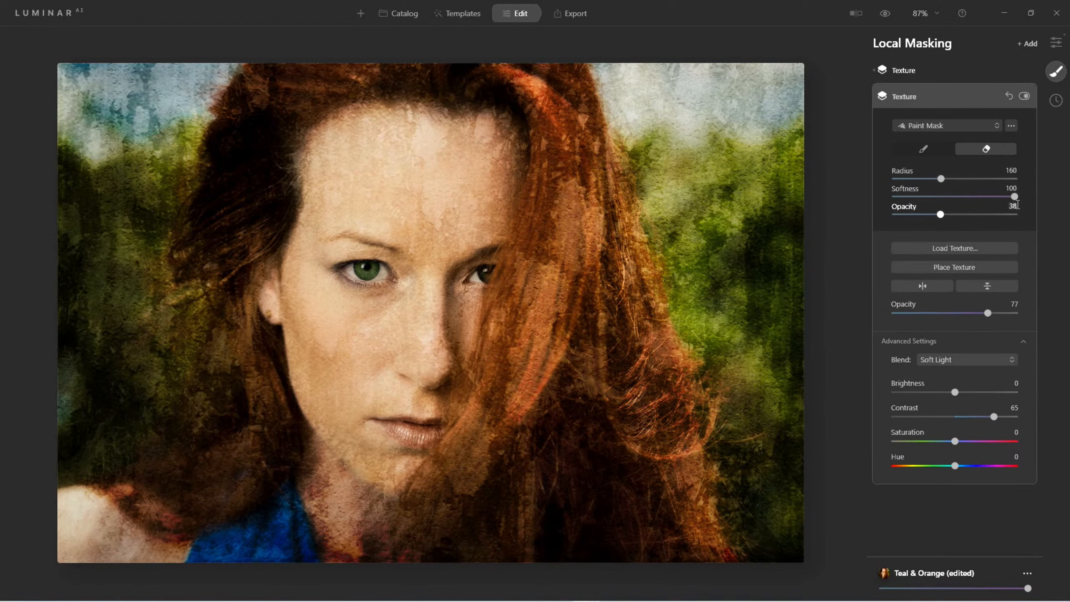
{"action": "left_click", "coordinate": [904, 96]}
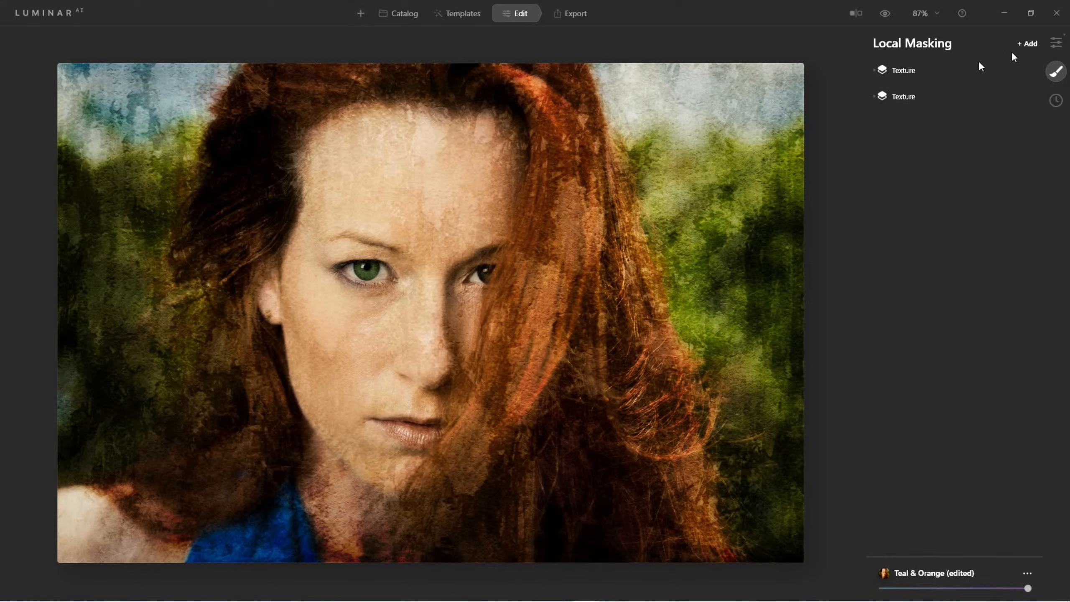
Add a new Texture layer in Local Masking and load "combined textures color.jpg" into it.
{"action": "left_click", "coordinate": [1028, 43]}
{"action": "left_click", "coordinate": [1018, 83]}
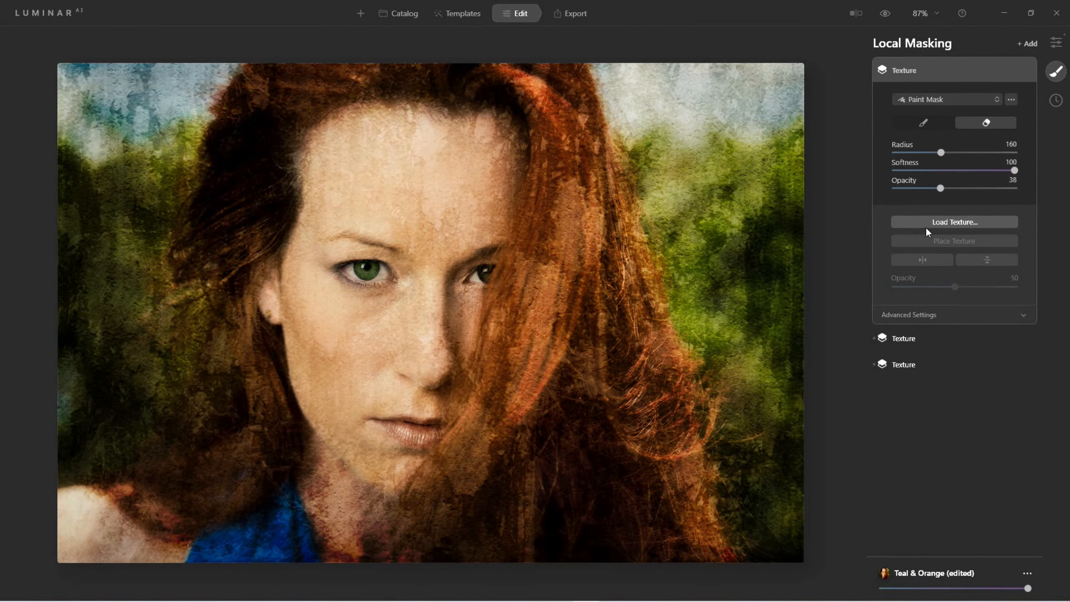
{"action": "left_click", "coordinate": [925, 224]}
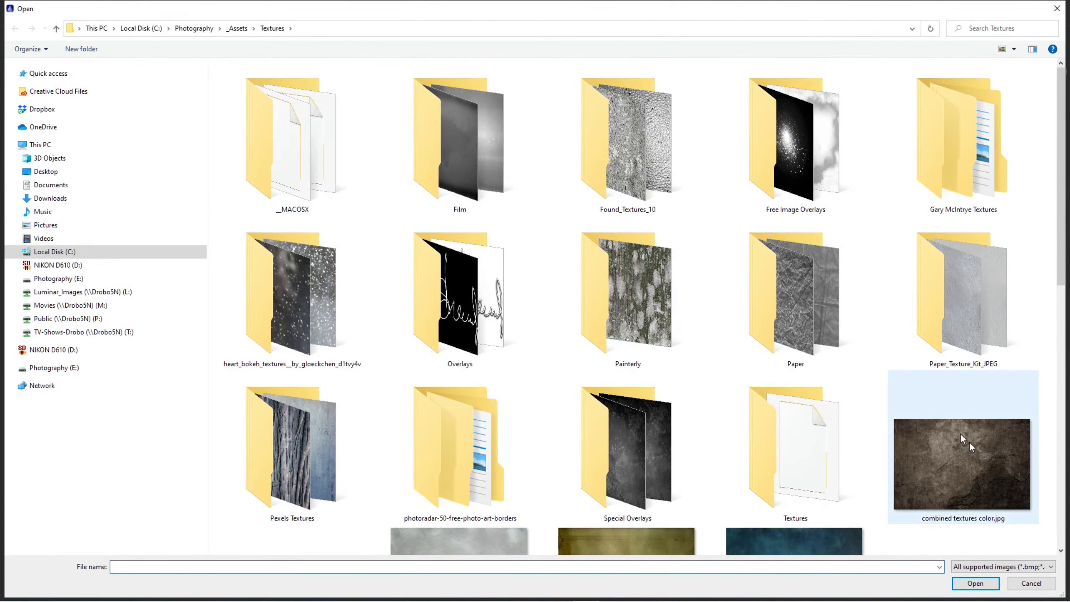
{"action": "left_click", "coordinate": [973, 454]}
{"action": "left_click", "coordinate": [975, 583]}
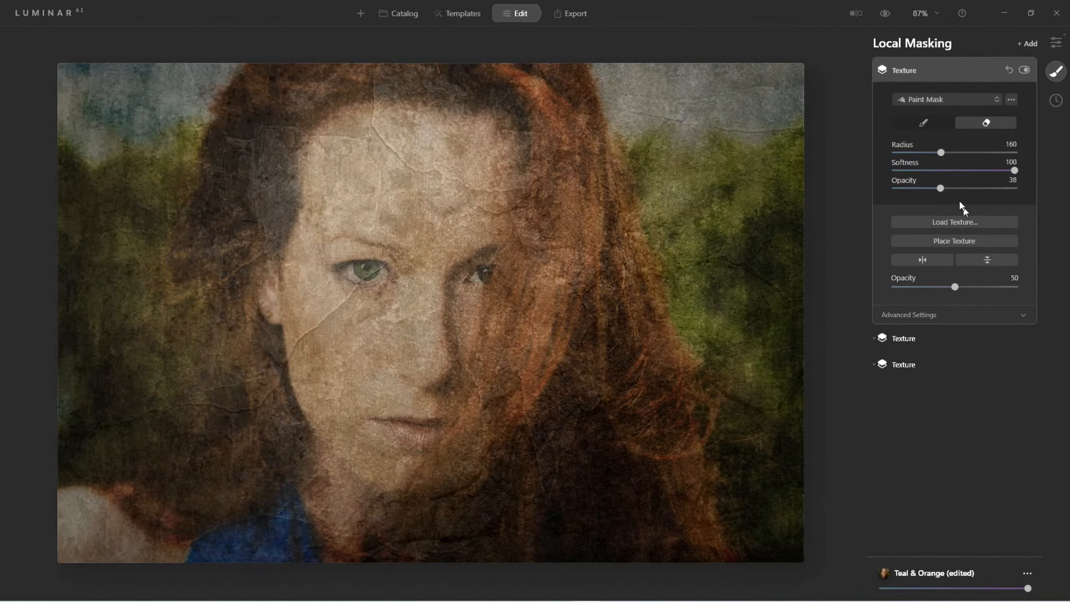
Raise the new texture's opacity to 100 and paste the copied mask onto it.
{"action": "left_click_drag", "start_coordinate": [976, 289], "coordinate": [1041, 290]}
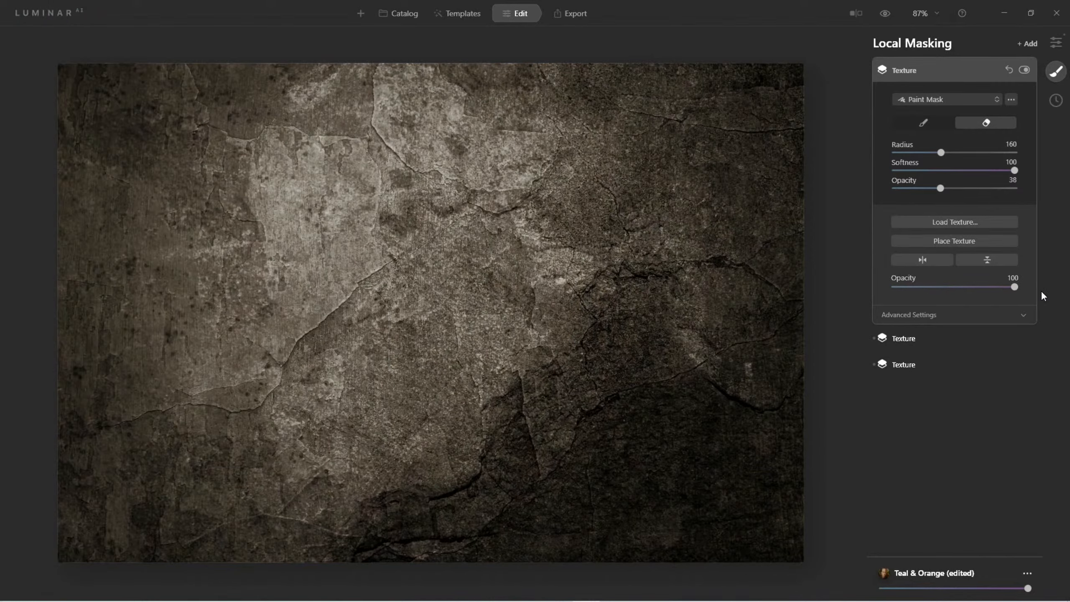
{"action": "left_click", "coordinate": [1011, 100]}
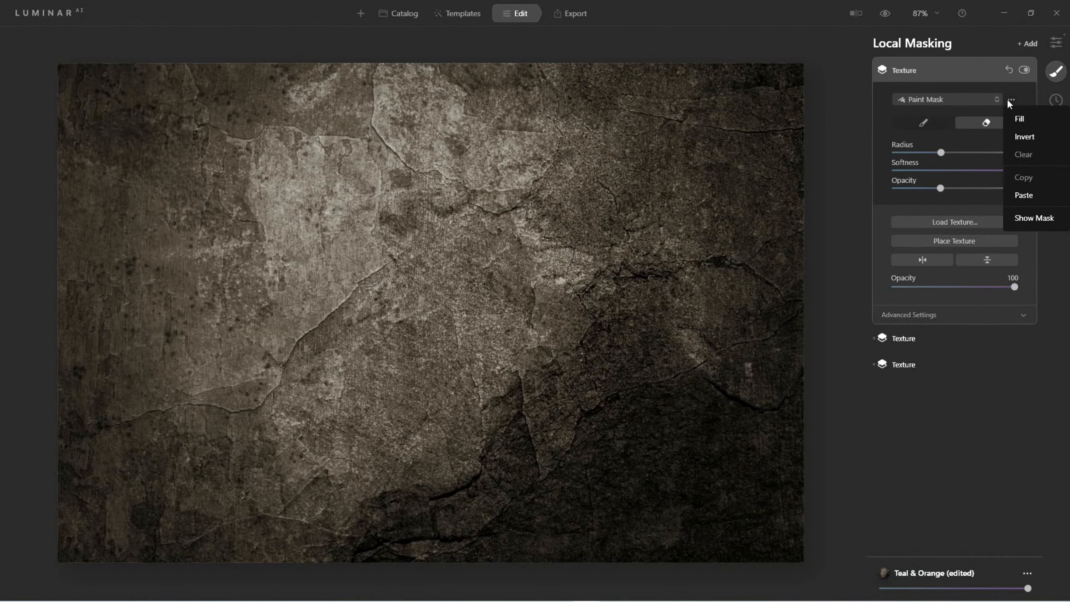
{"action": "left_click", "coordinate": [1033, 197]}
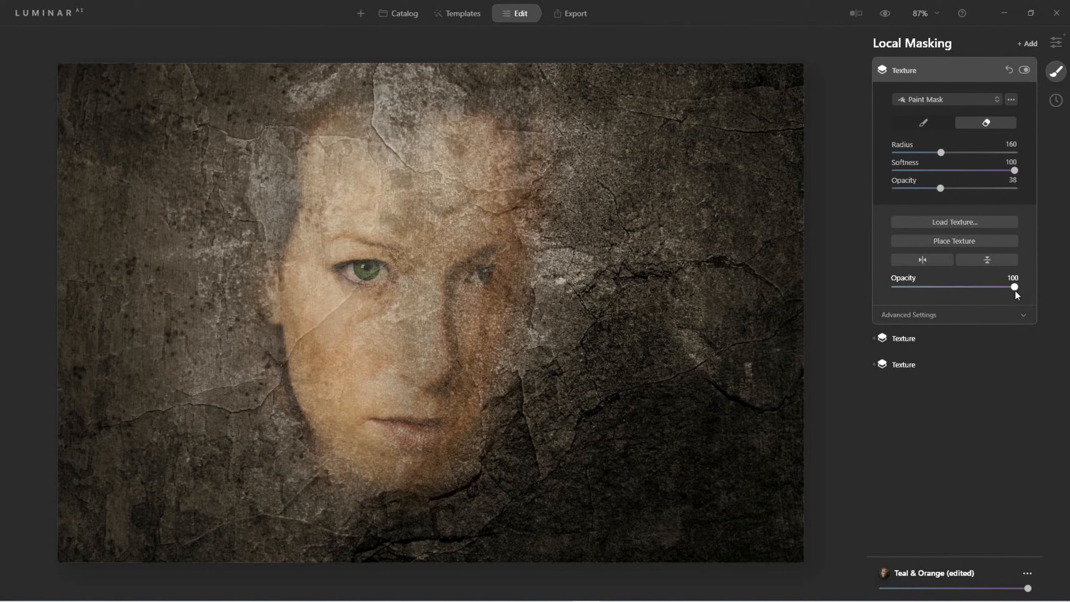
Set the new texture's opacity to 60 and its blend mode to Soft Light.
{"action": "left_click_drag", "start_coordinate": [1015, 293], "coordinate": [967, 293]}
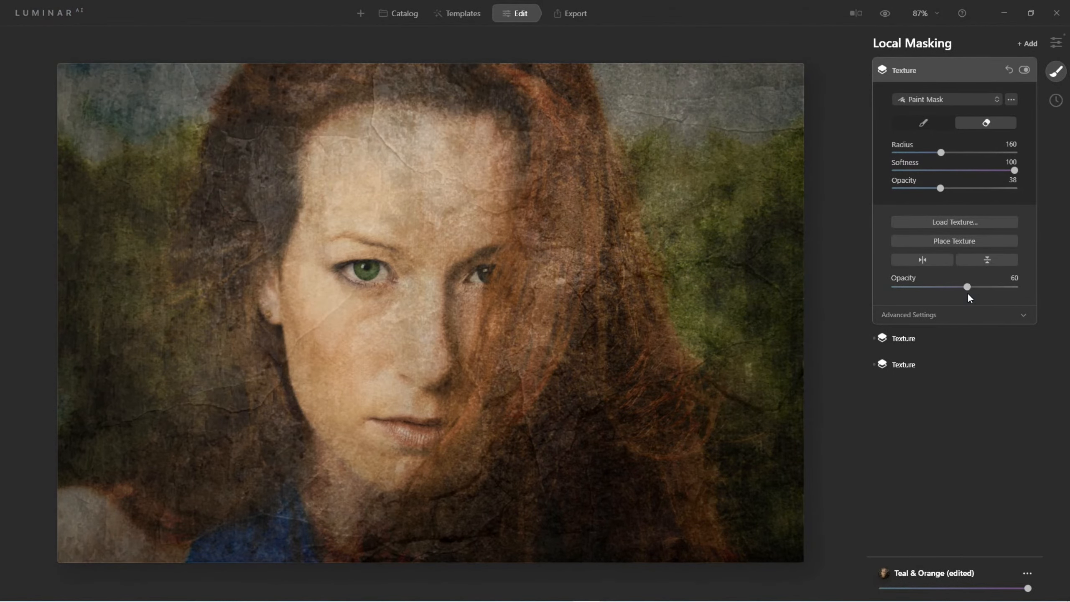
{"action": "left_click", "coordinate": [927, 315]}
{"action": "left_click", "coordinate": [963, 334]}
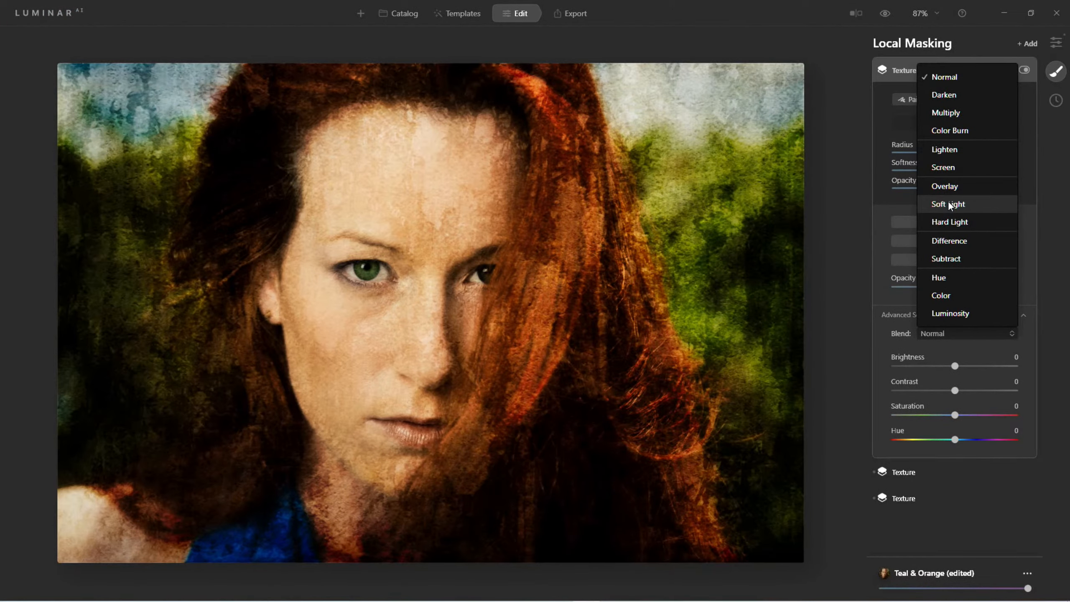
{"action": "left_click", "coordinate": [948, 204]}
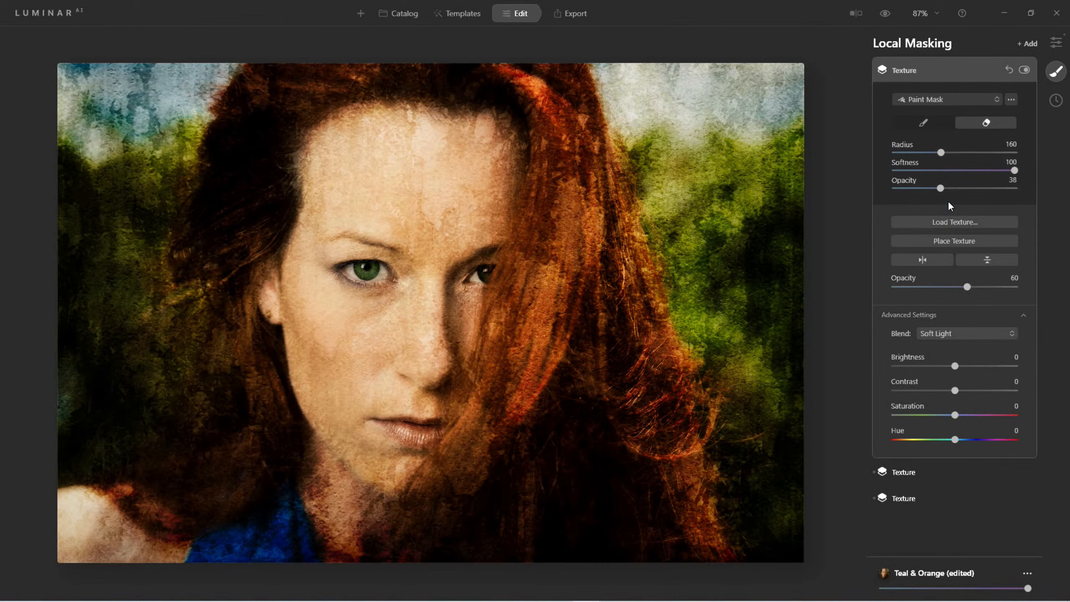
Try out a strong increase and a strong decrease of the new texture's saturation.
{"action": "left_click_drag", "start_coordinate": [955, 415], "coordinate": [1010, 427]}
{"action": "left_click_drag", "start_coordinate": [901, 434], "coordinate": [829, 435]}
Start loading another texture and browse from the Textures folder up to _Assets and into its LUT folder.
{"action": "left_click", "coordinate": [958, 223]}
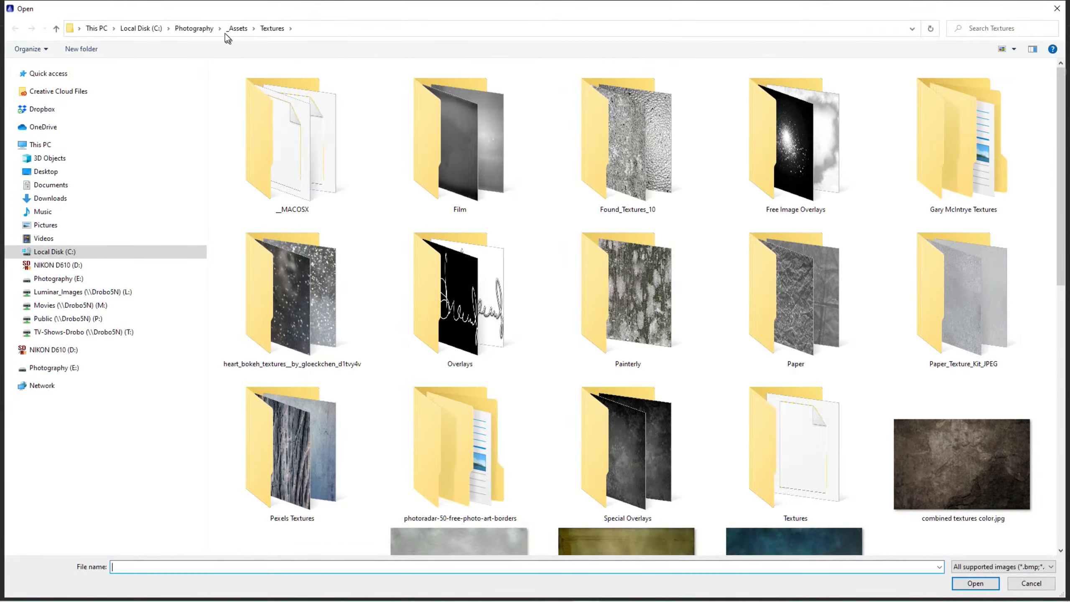
{"action": "left_click", "coordinate": [238, 29]}
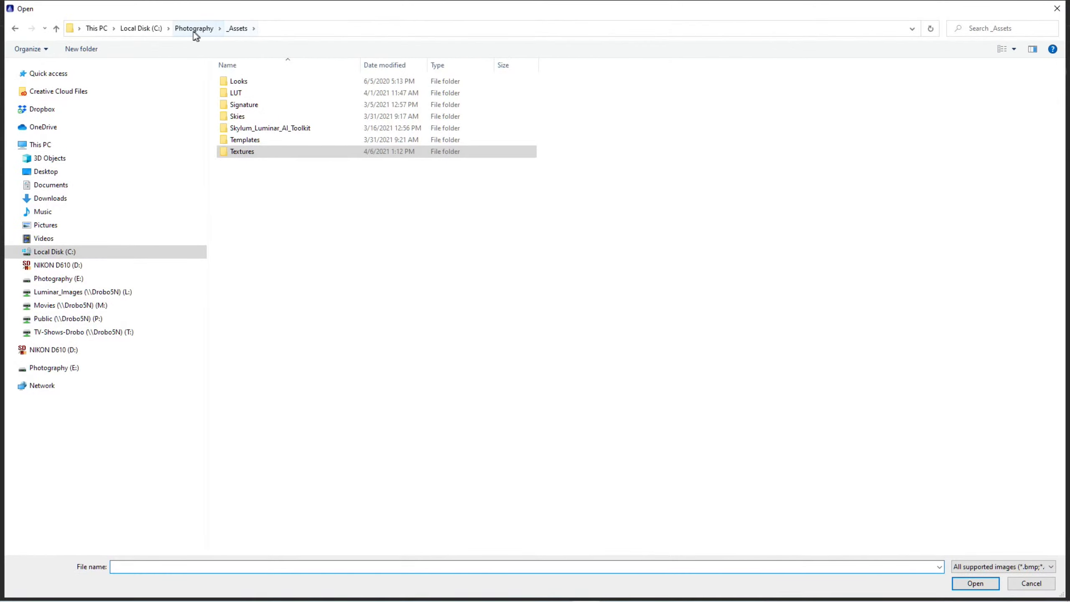
{"action": "double_click", "coordinate": [243, 92]}
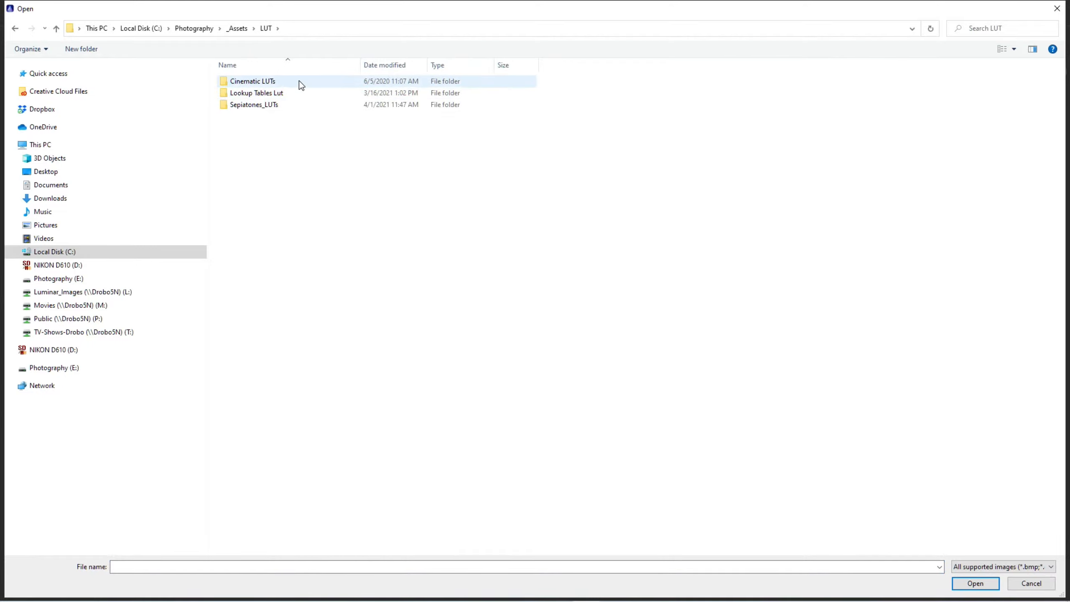